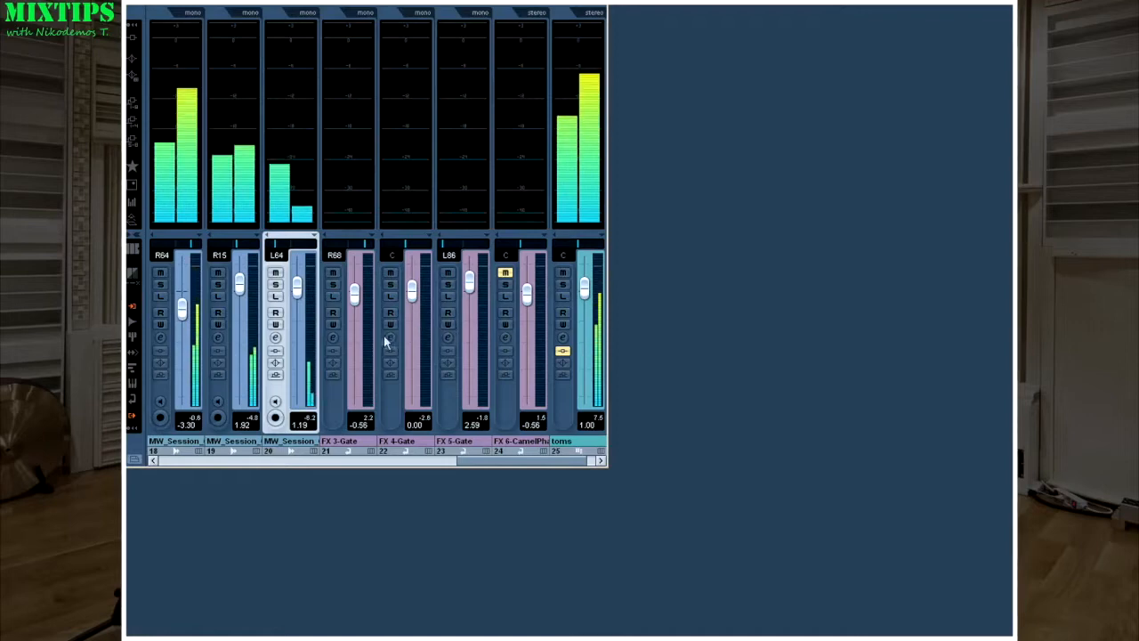
Step: Check the FX 3-Gate channel settings, then activate the Gate inserts on the FX 3-Gate, FX 4-Gate and FX 5-Gate channels
{"action": "left_click", "coordinate": [335, 338]}
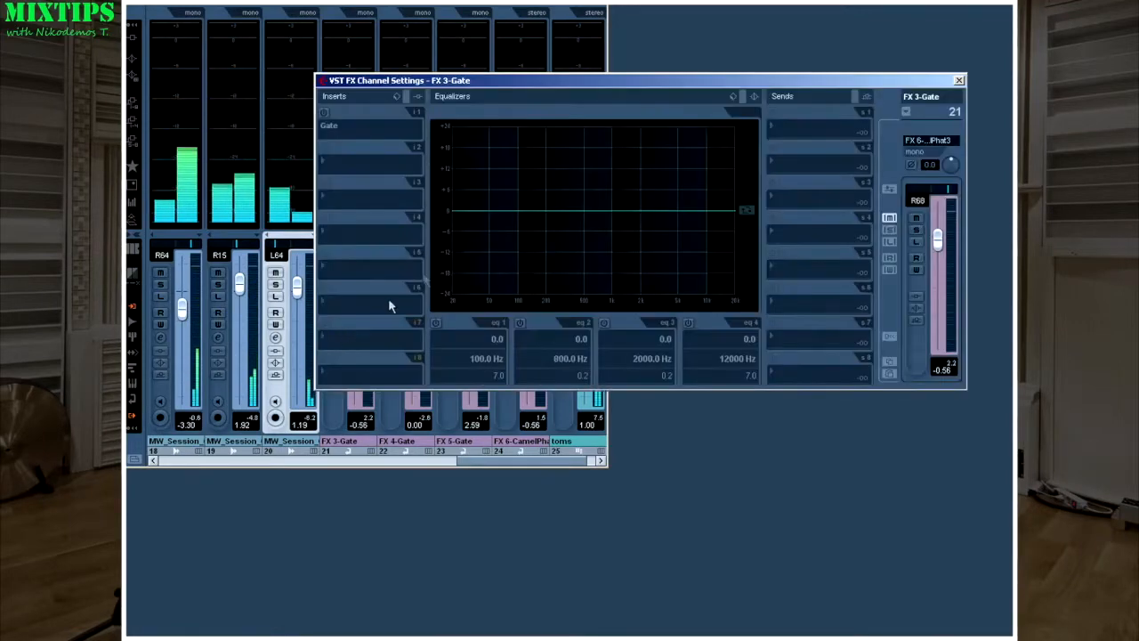
{"action": "left_click", "coordinate": [958, 80]}
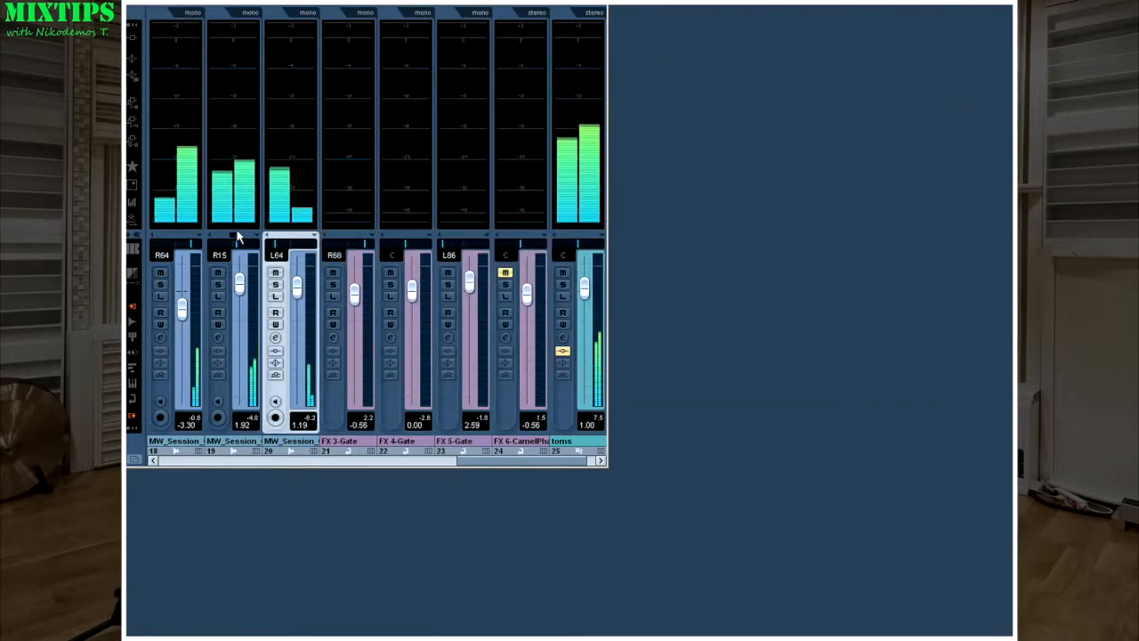
{"action": "left_click", "coordinate": [131, 42]}
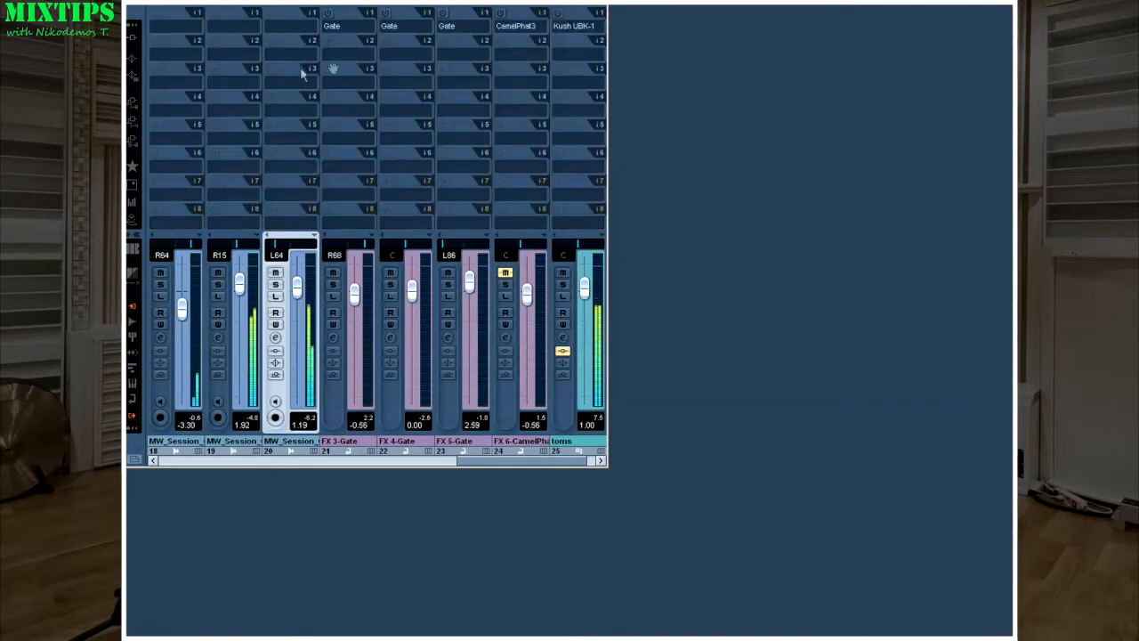
{"action": "left_click", "coordinate": [329, 14]}
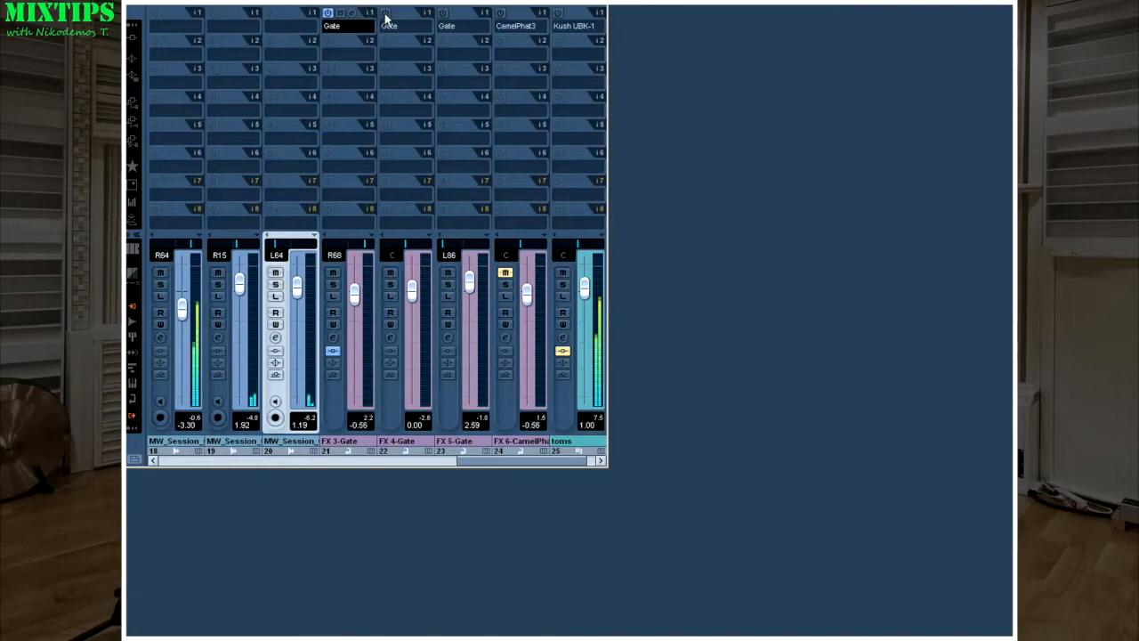
{"action": "left_click", "coordinate": [385, 14]}
{"action": "left_click", "coordinate": [442, 14]}
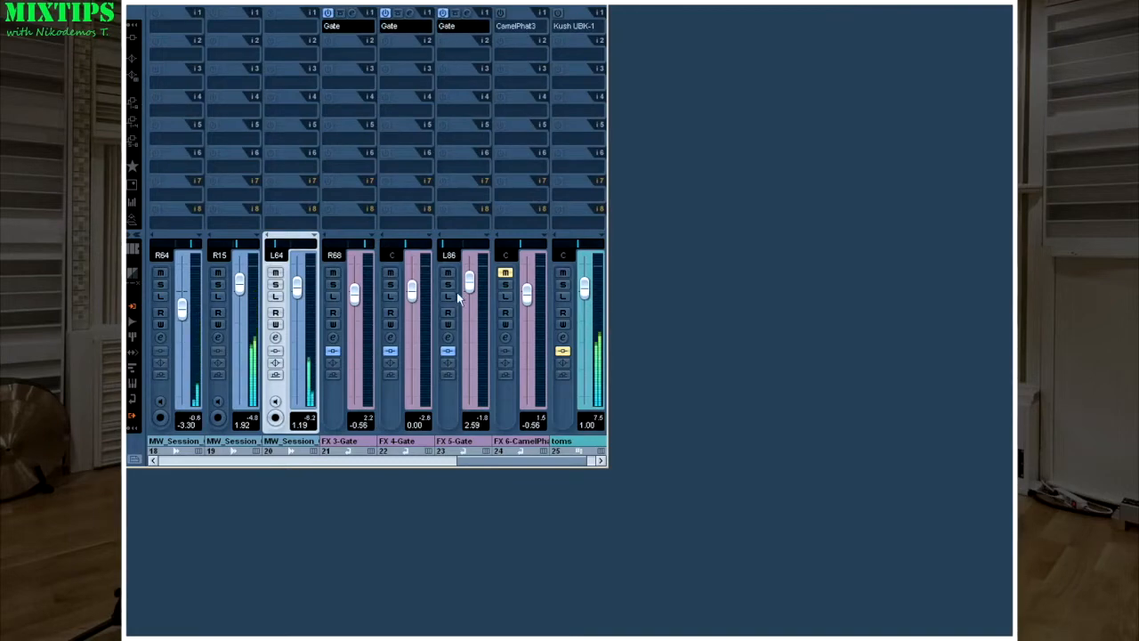
Step: Open the Gate plug-in editors of FX 3-Gate, FX 4-Gate and FX 5-Gate
{"action": "left_click", "coordinate": [352, 13]}
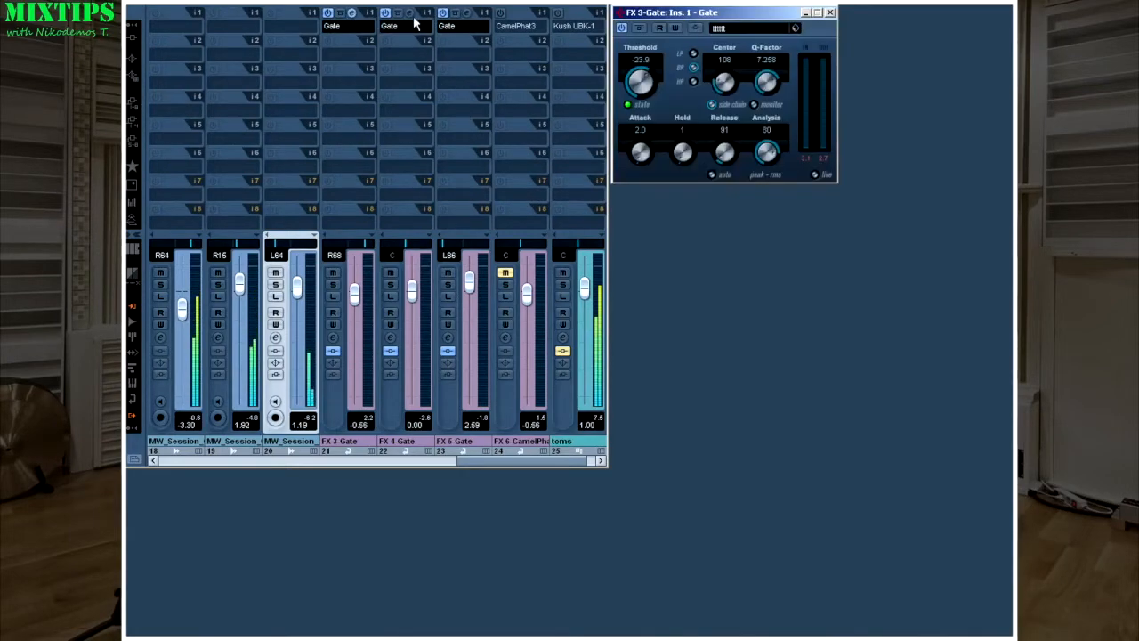
{"action": "left_click", "coordinate": [409, 13]}
{"action": "left_click", "coordinate": [465, 14]}
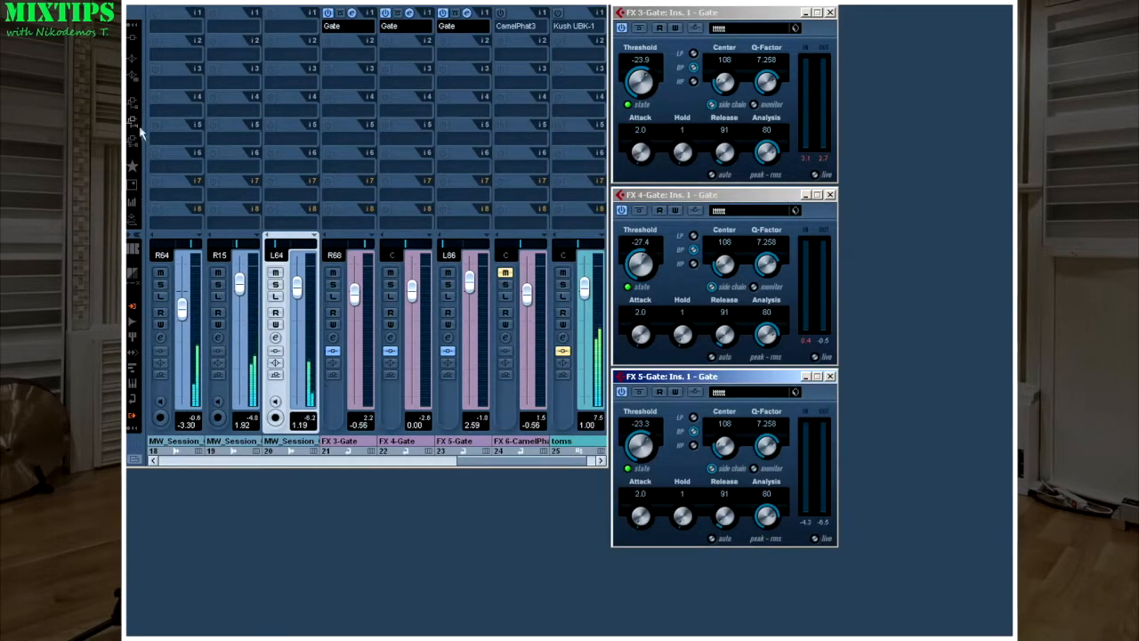
Step: Show all sends and activate the first send on the three tom tracks, feeding FX 3-Gate, FX 4-Gate and FX 5-Gate respectively
{"action": "left_click", "coordinate": [133, 115]}
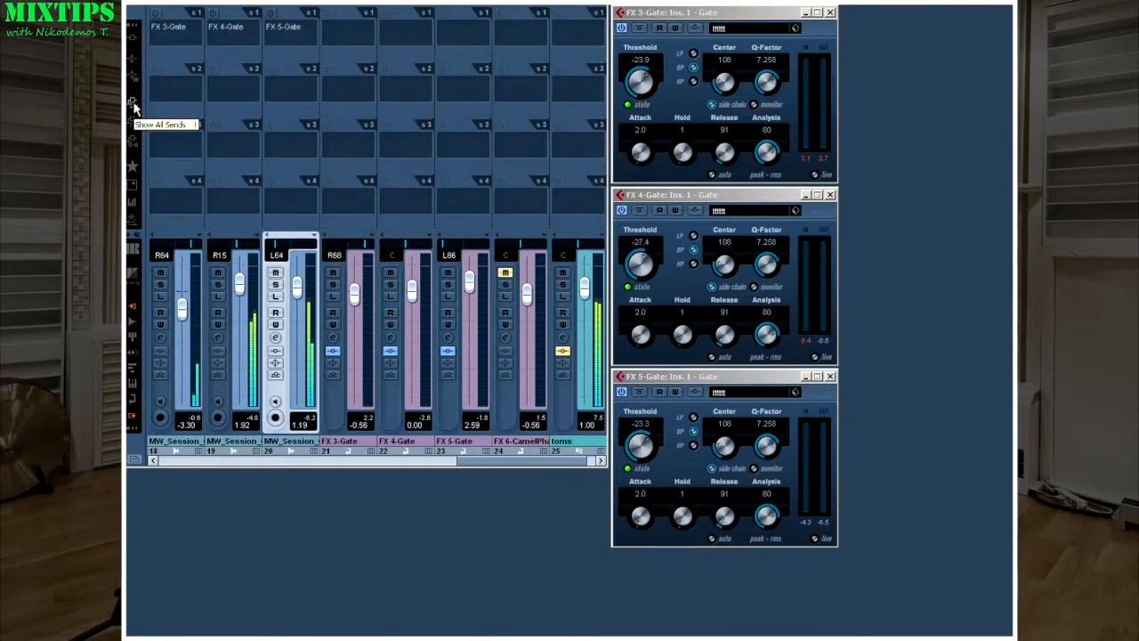
{"action": "left_click", "coordinate": [156, 13]}
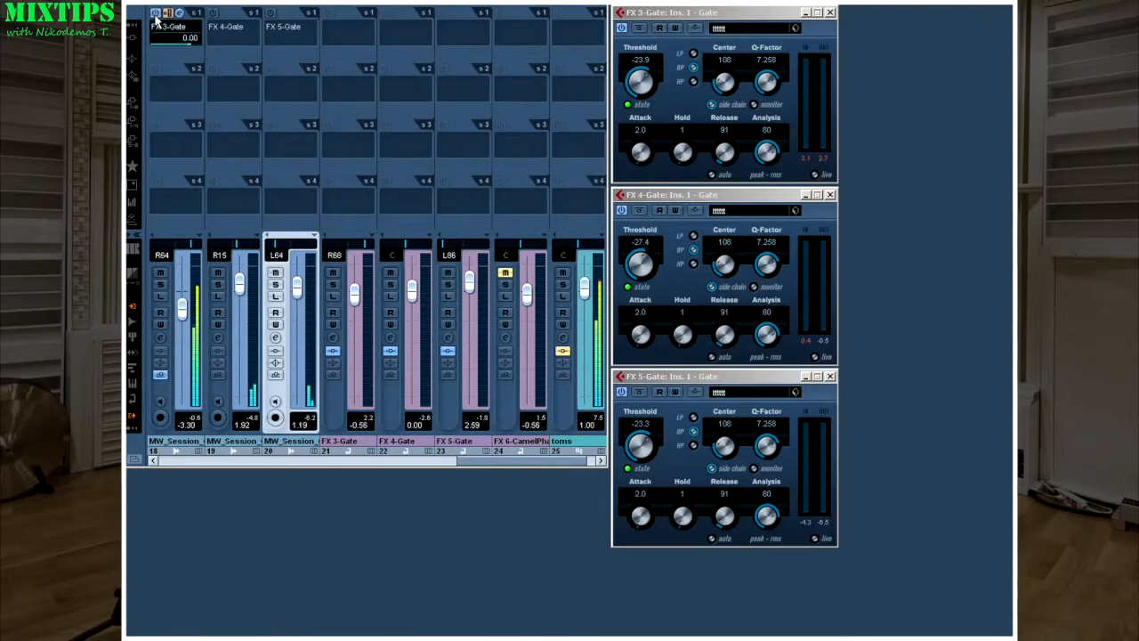
{"action": "left_click", "coordinate": [212, 13]}
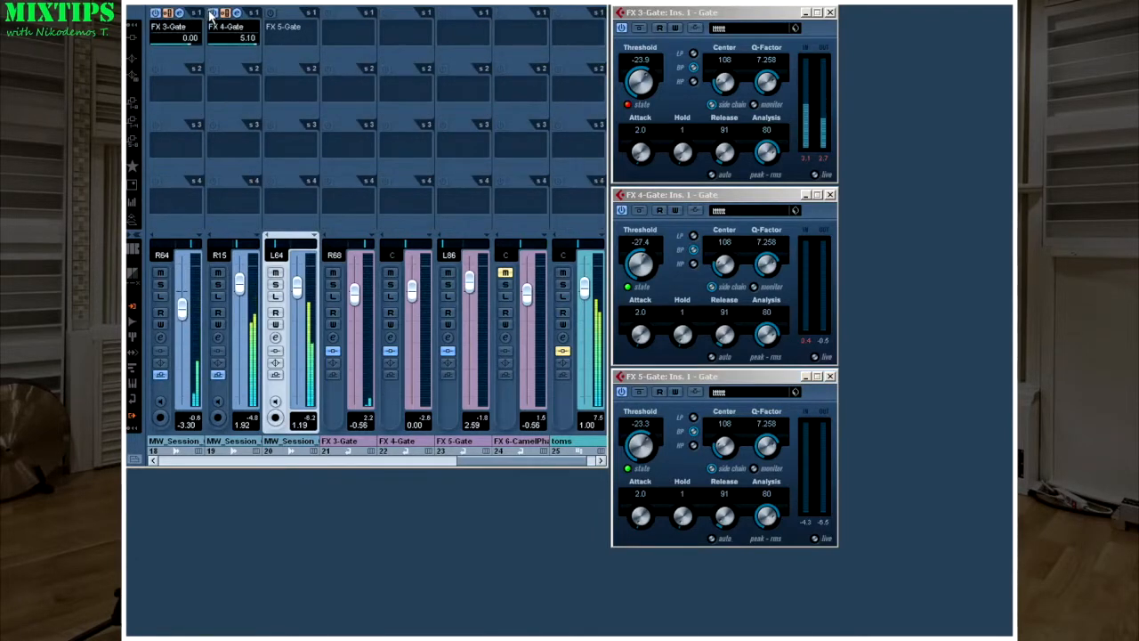
{"action": "left_click", "coordinate": [270, 13]}
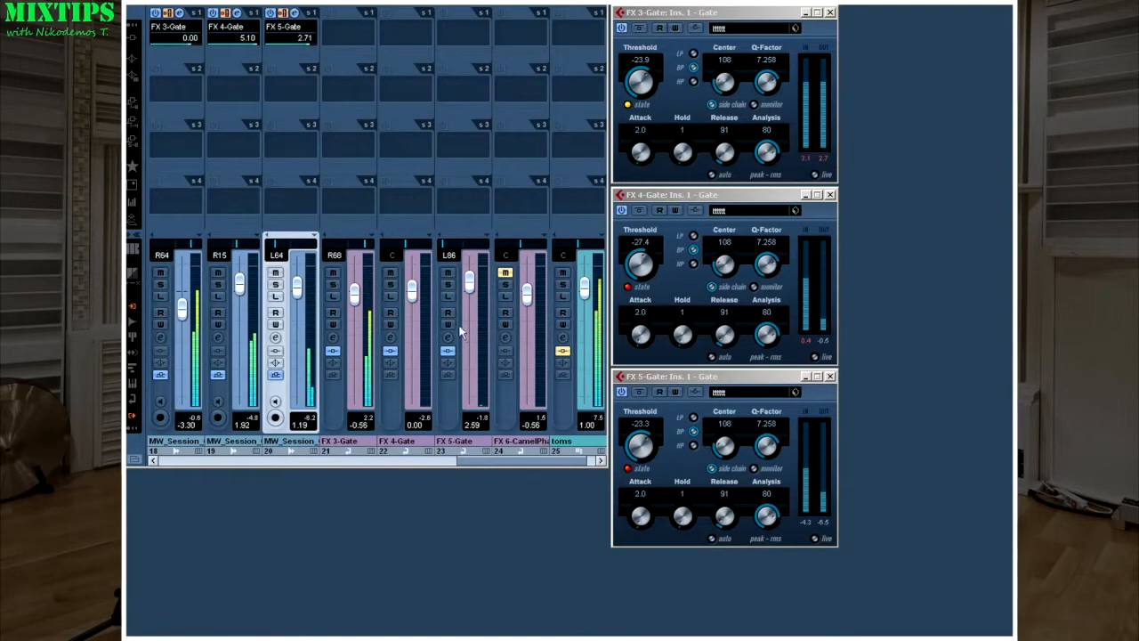
Step: Examine the output routing in the channel settings of FX 3-Gate, the second tom track and FX 6-CamelPhat3
{"action": "left_click", "coordinate": [333, 339]}
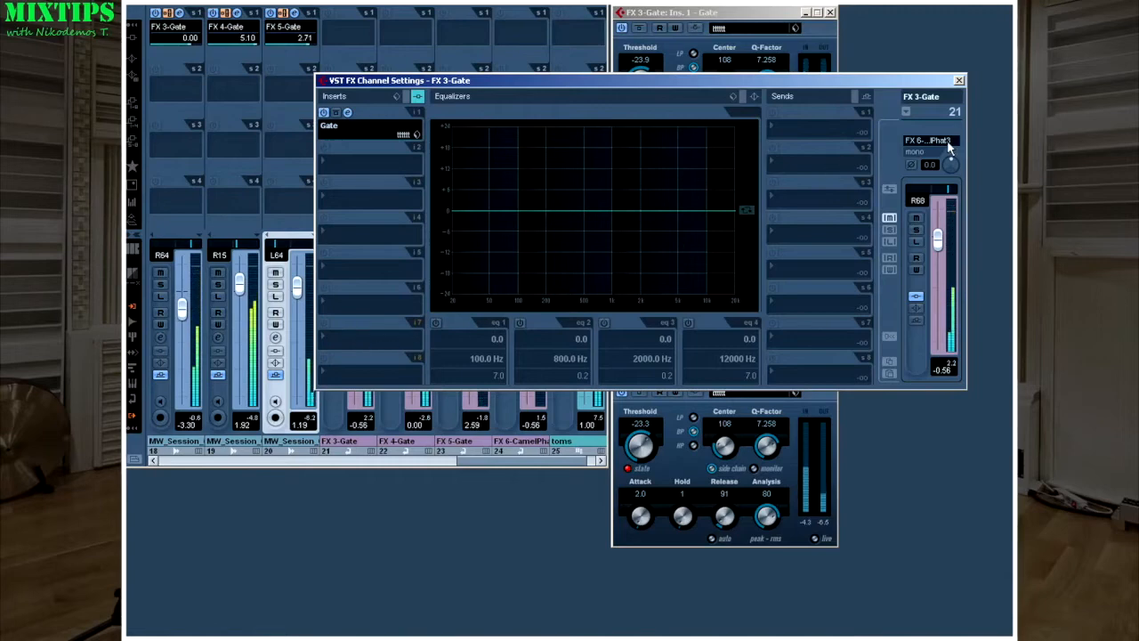
{"action": "left_click", "coordinate": [959, 82]}
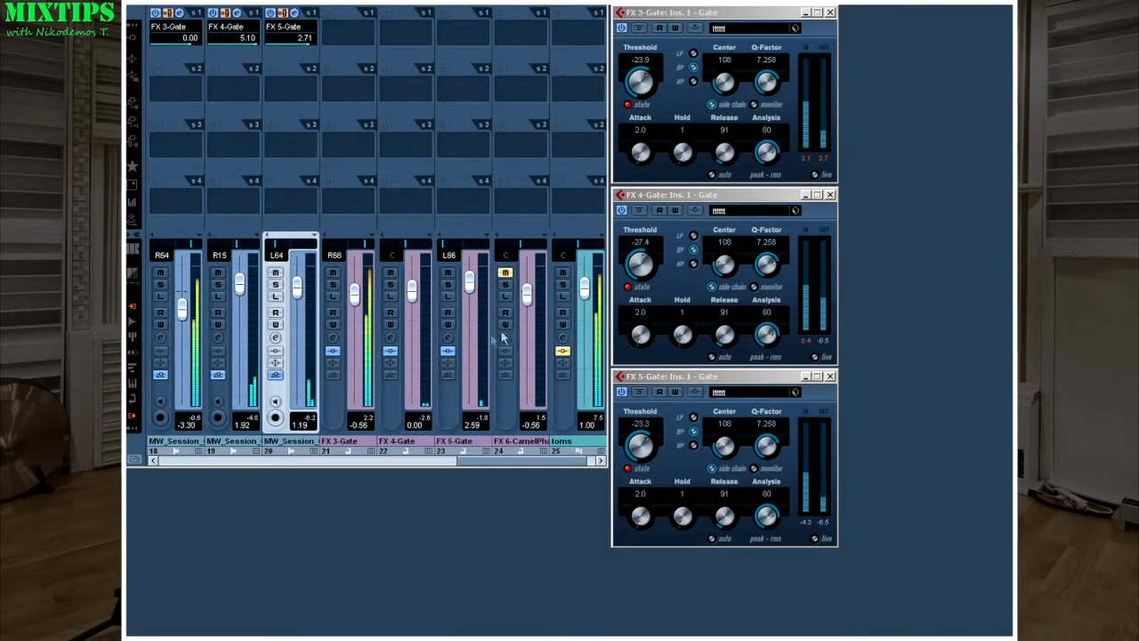
{"action": "left_click", "coordinate": [218, 337]}
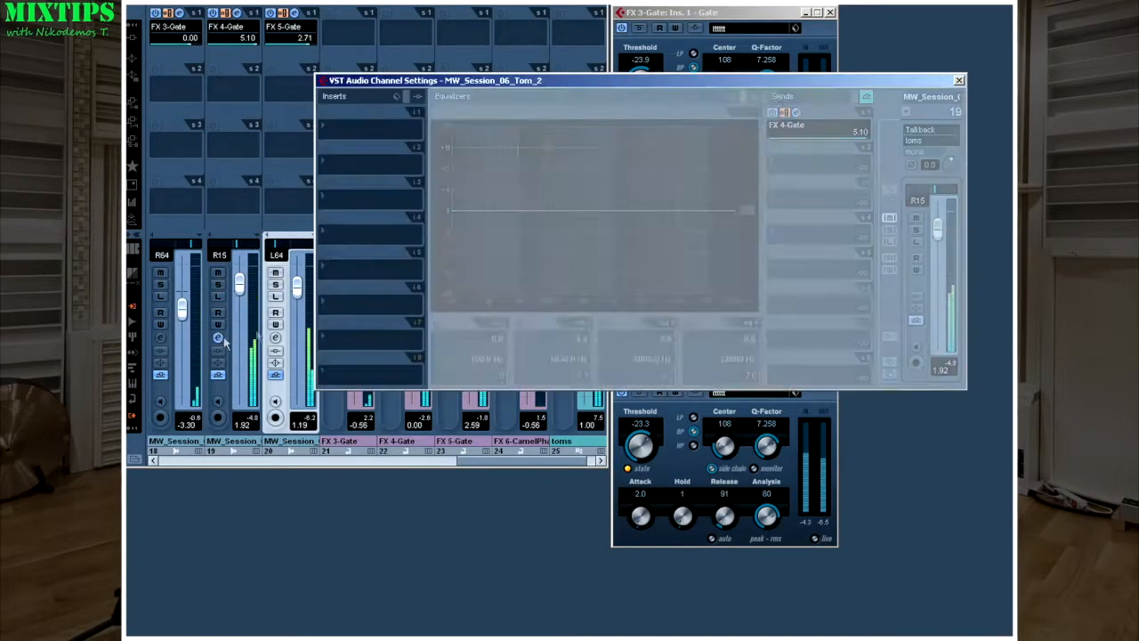
{"action": "left_click", "coordinate": [960, 81]}
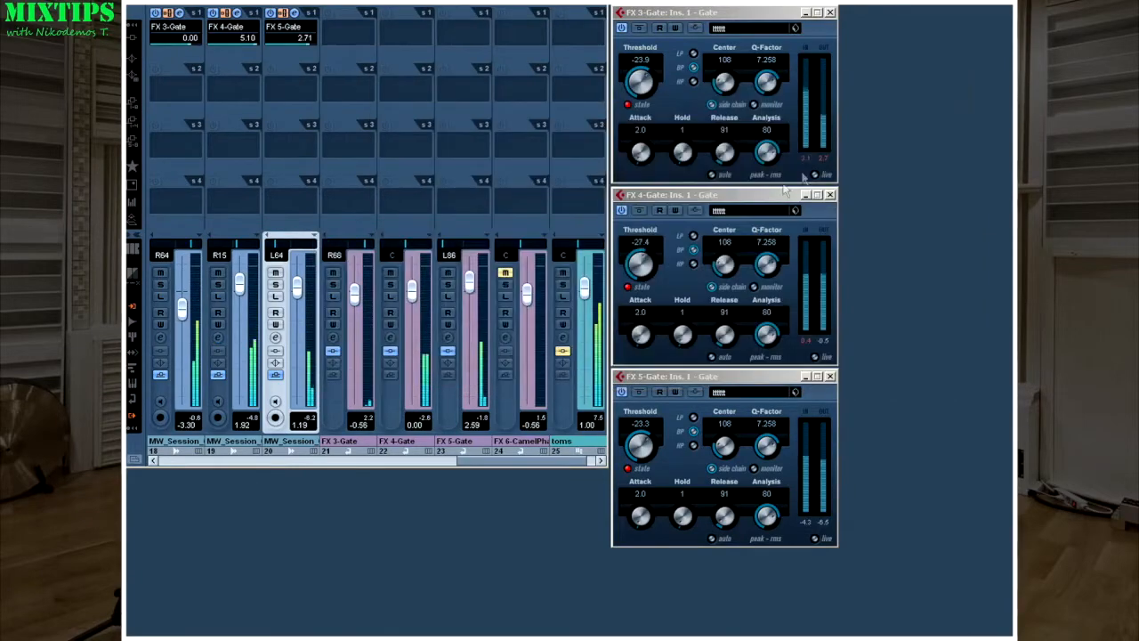
{"action": "left_click", "coordinate": [506, 337]}
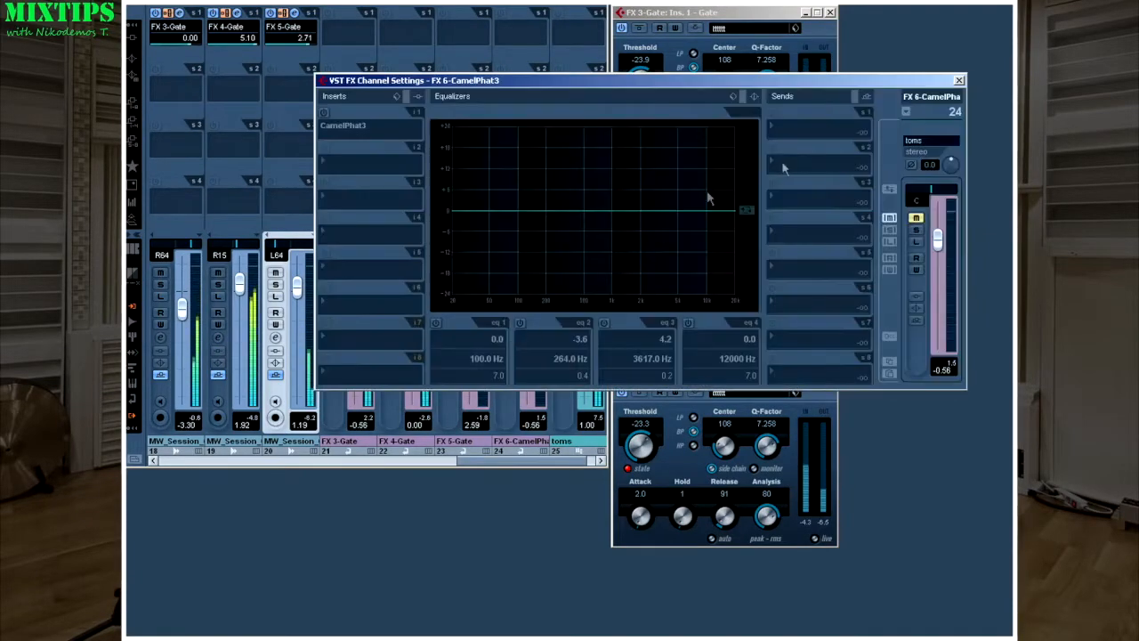
{"action": "left_click", "coordinate": [959, 81]}
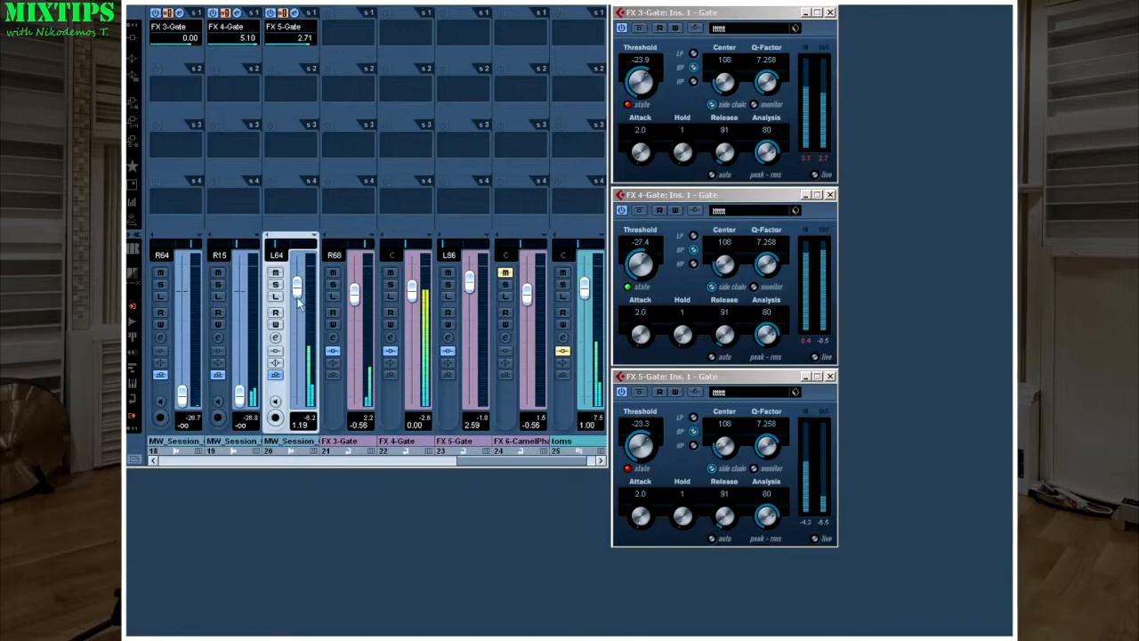
Step: Pull the remaining tom track's fader down to -oo and unmute the FX 6-CamelPhat3 channel
{"action": "left_click_drag", "start_coordinate": [301, 374], "coordinate": [300, 454]}
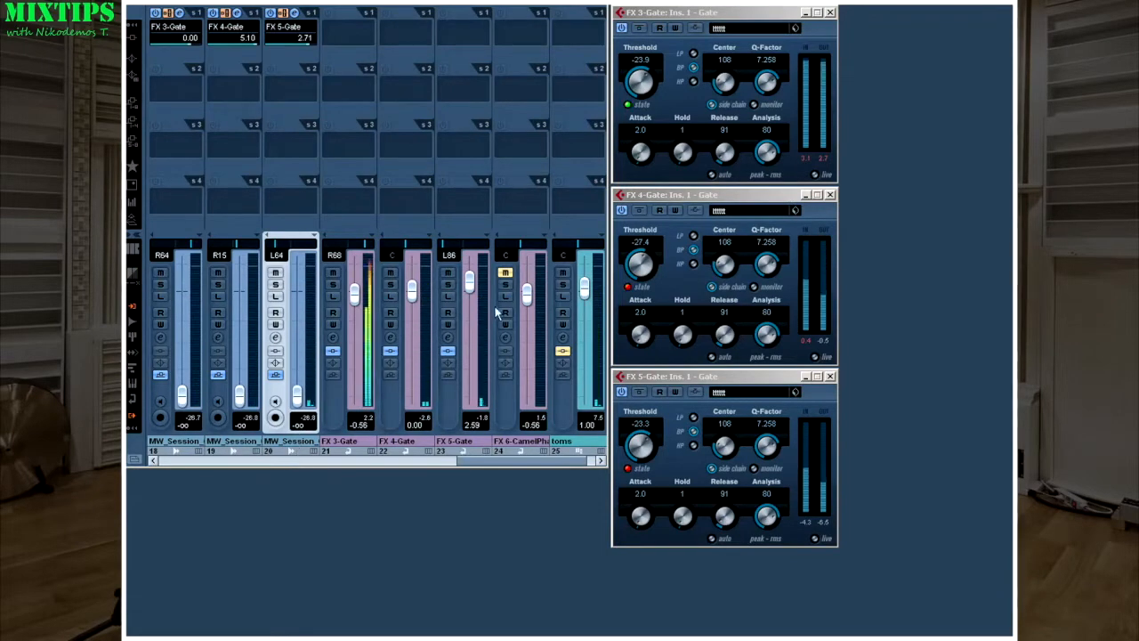
{"action": "left_click", "coordinate": [505, 272]}
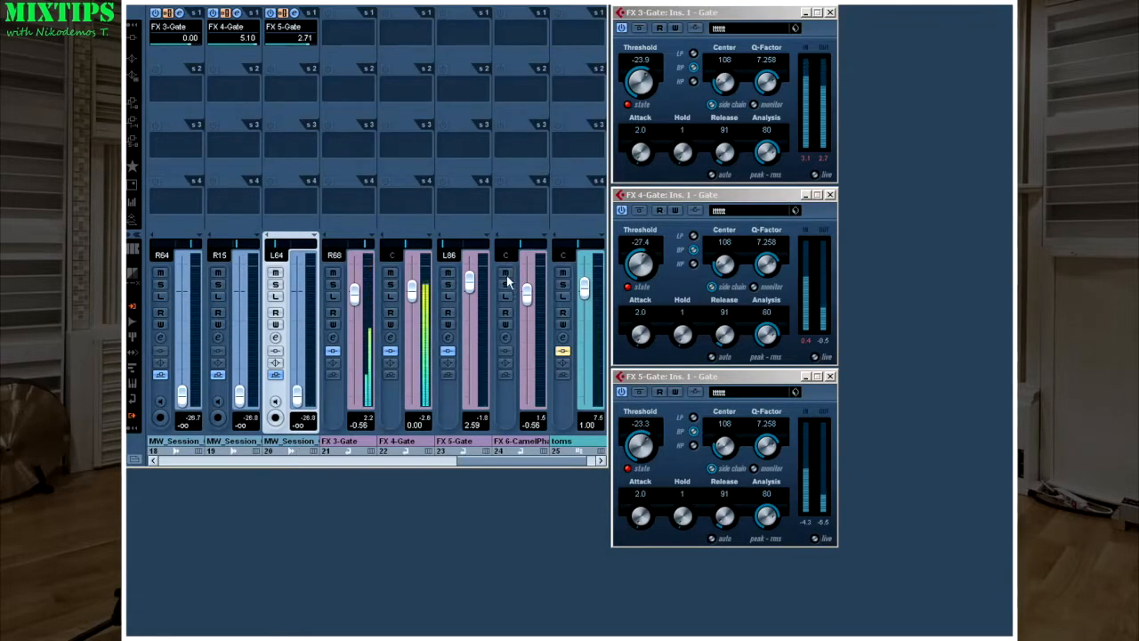
Step: Audition the gated tom signals by soloing the FX 3-Gate, FX 4-Gate, FX 5-Gate and FX 6-CamelPhat3 channels in turn, then clear the solos
{"action": "left_click", "coordinate": [332, 286]}
{"action": "left_click", "coordinate": [390, 285]}
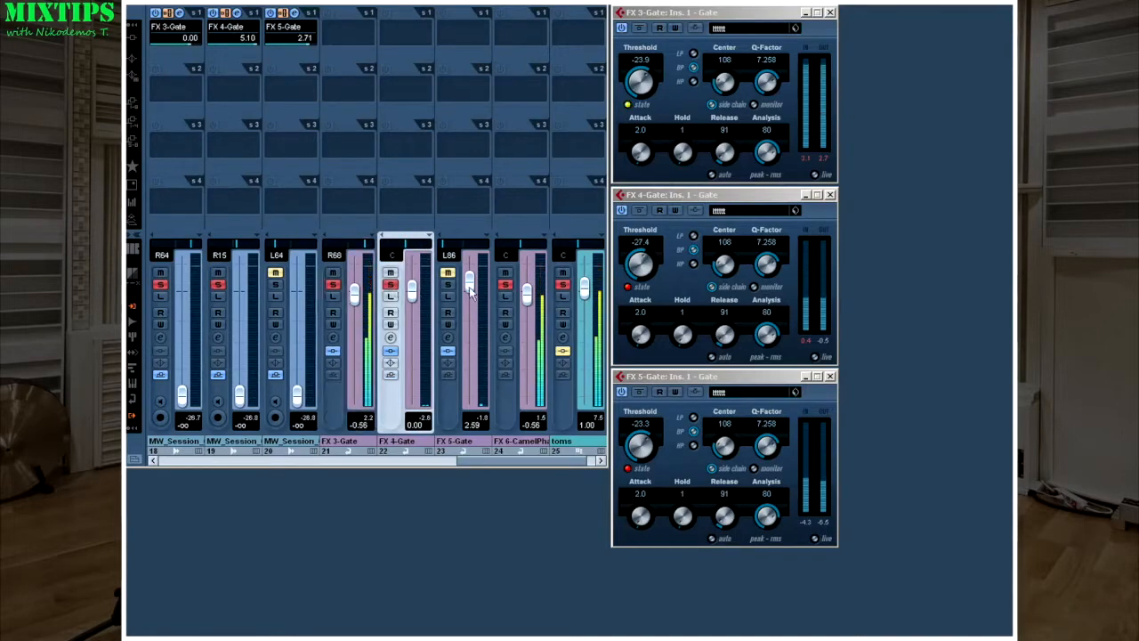
{"action": "left_click", "coordinate": [448, 285]}
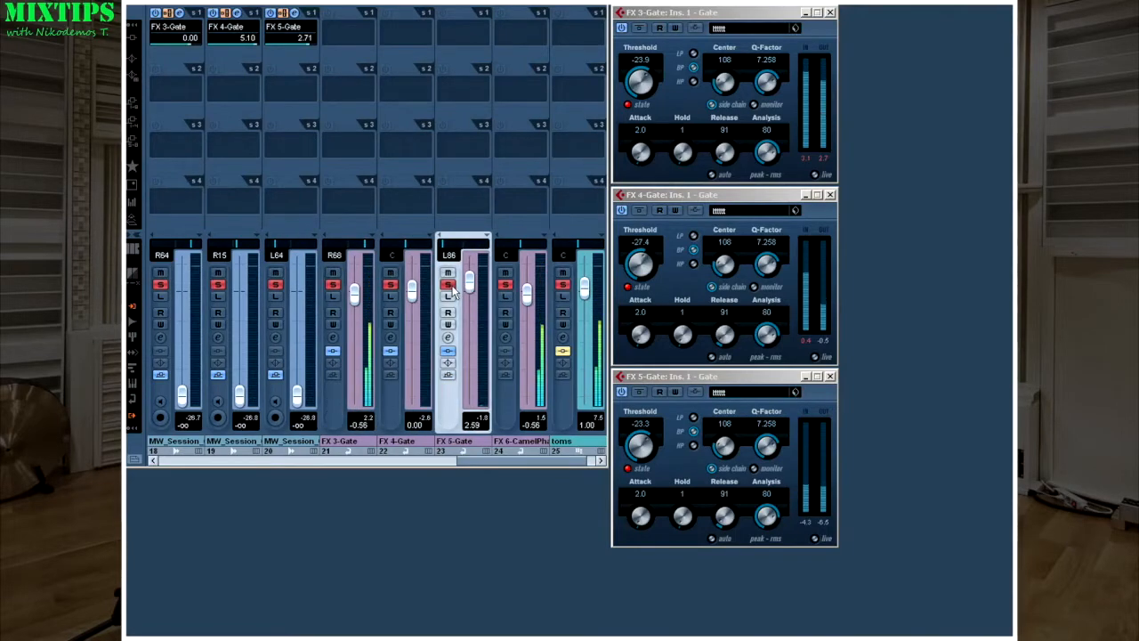
{"action": "left_click", "coordinate": [506, 285]}
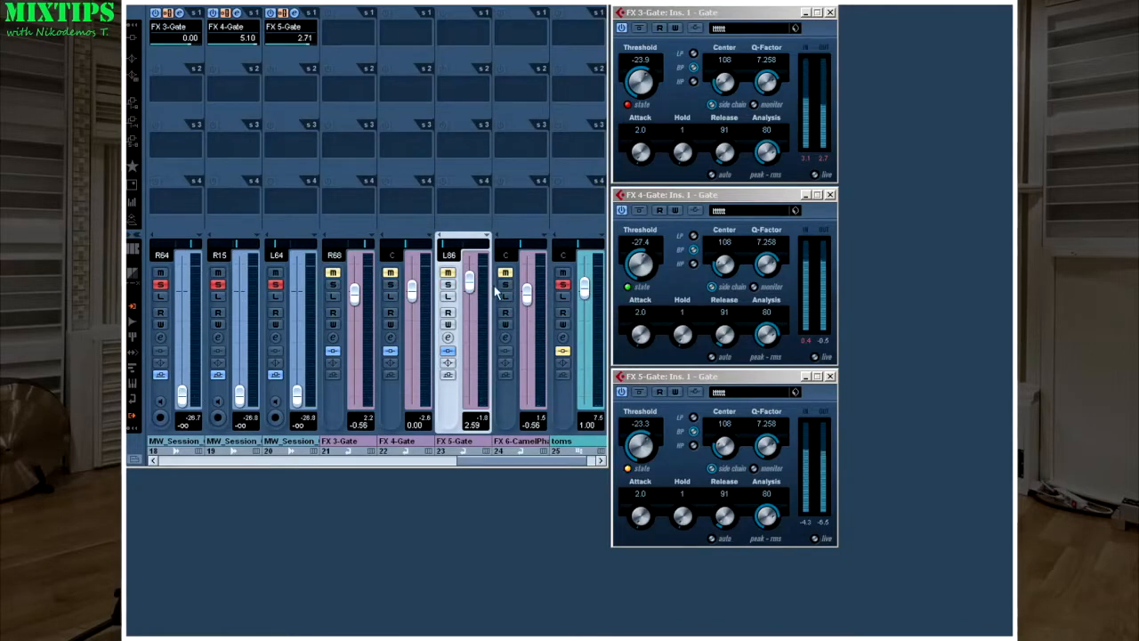
{"action": "left_click", "coordinate": [505, 285]}
{"action": "left_click", "coordinate": [563, 285]}
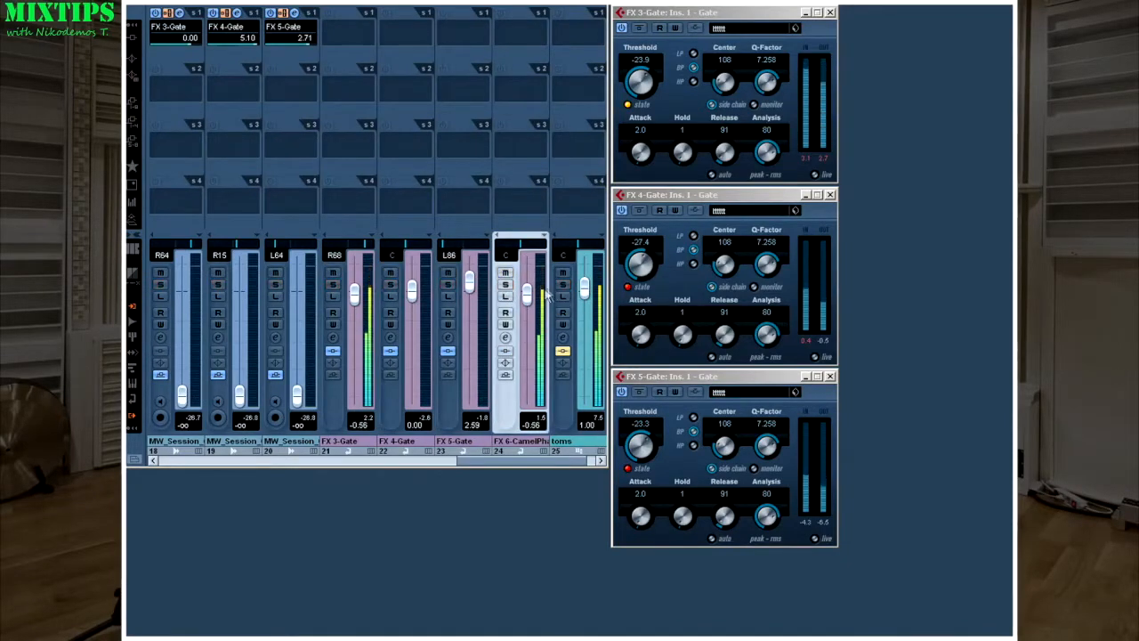
Step: Raise the three tom track faders to -2.71, 1.38 and 0.80, and mute the FX 6-CamelPhat3 channel
{"action": "left_click_drag", "start_coordinate": [183, 393], "coordinate": [182, 318]}
{"action": "left_click", "coordinate": [504, 272]}
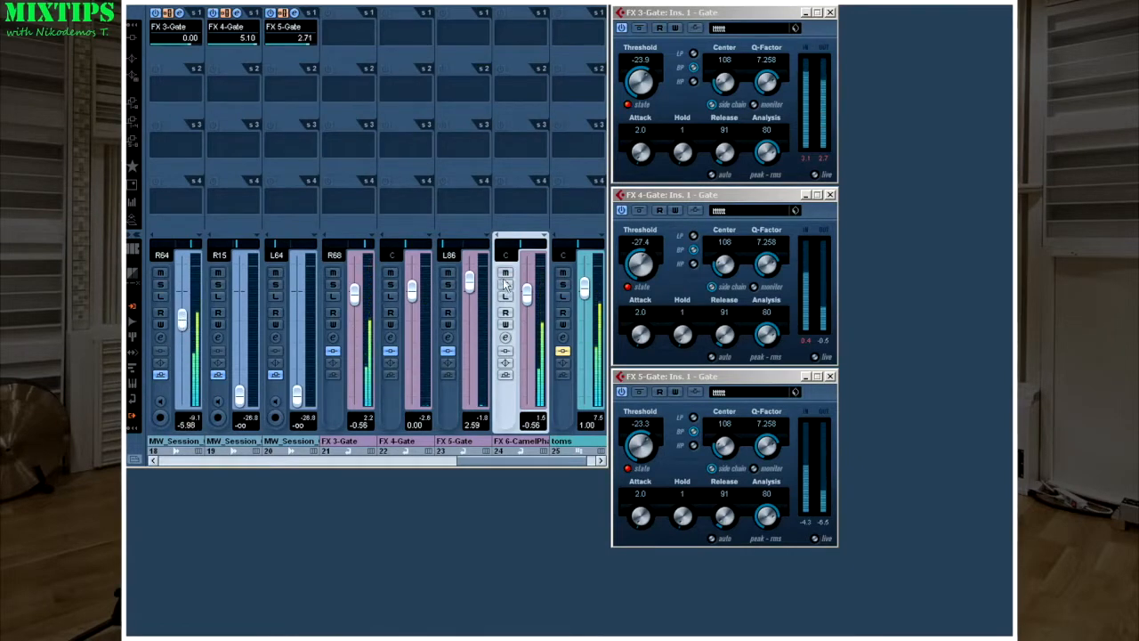
{"action": "left_click_drag", "start_coordinate": [241, 392], "coordinate": [240, 294]}
{"action": "left_click_drag", "start_coordinate": [298, 395], "coordinate": [240, 292]}
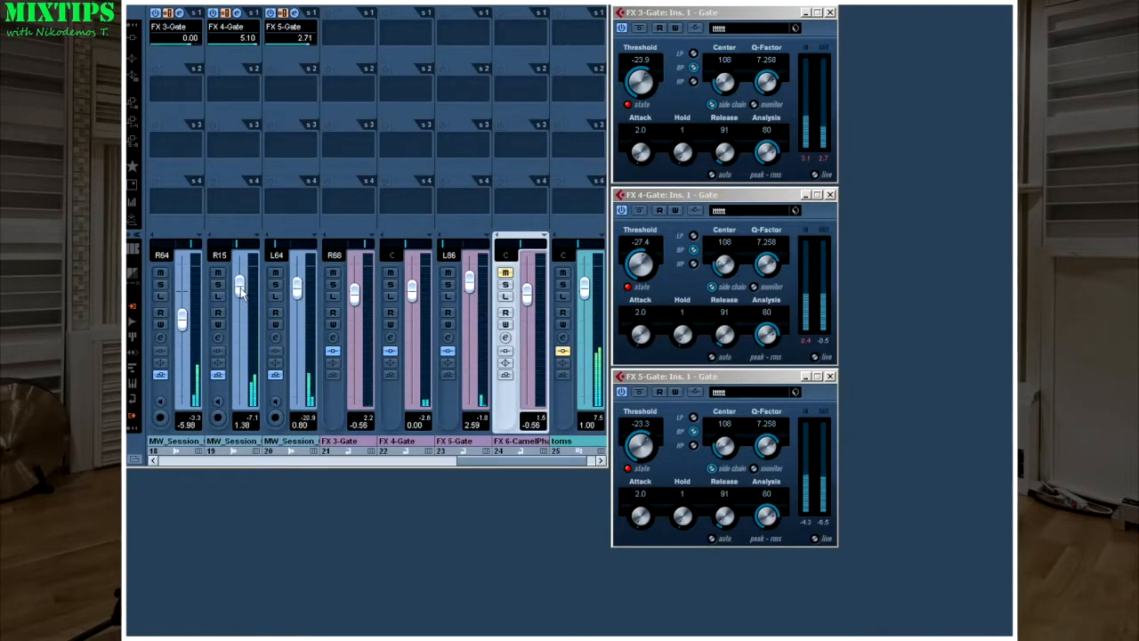
{"action": "left_click_drag", "start_coordinate": [183, 318], "coordinate": [181, 309]}
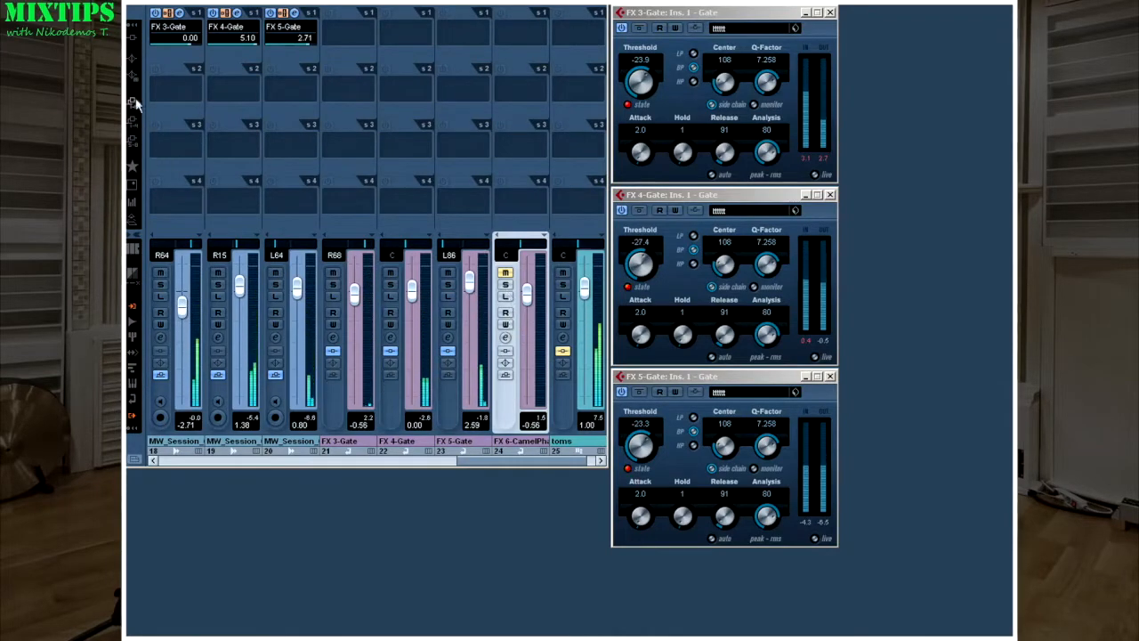
Step: Show the channel inserts and close the three Gate plug-in editors
{"action": "left_click", "coordinate": [131, 52]}
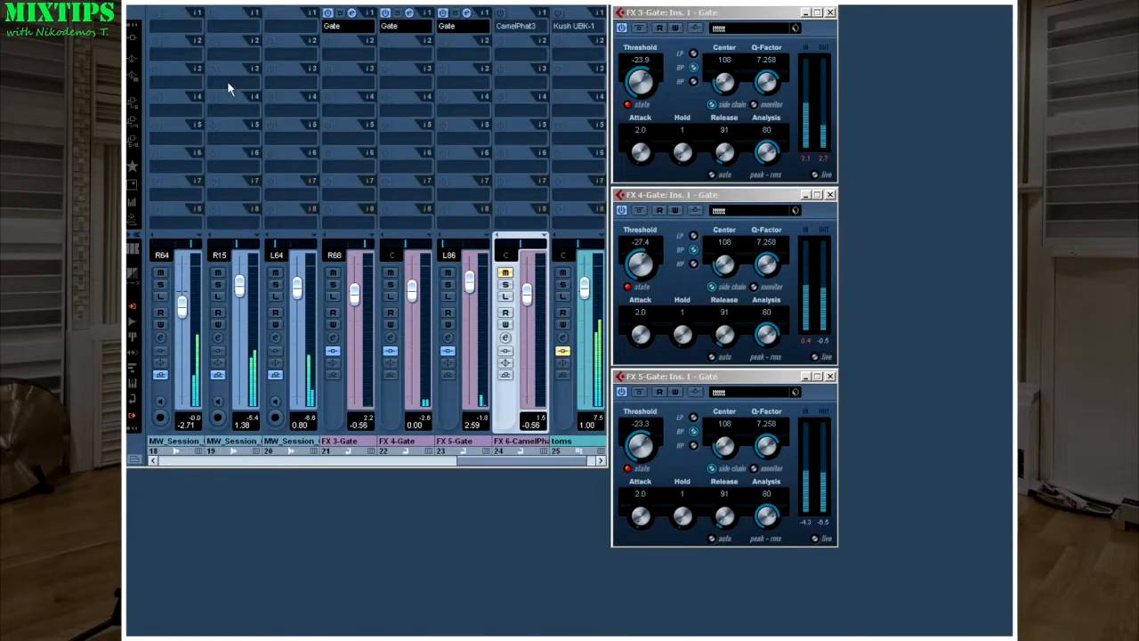
{"action": "left_click", "coordinate": [377, 23]}
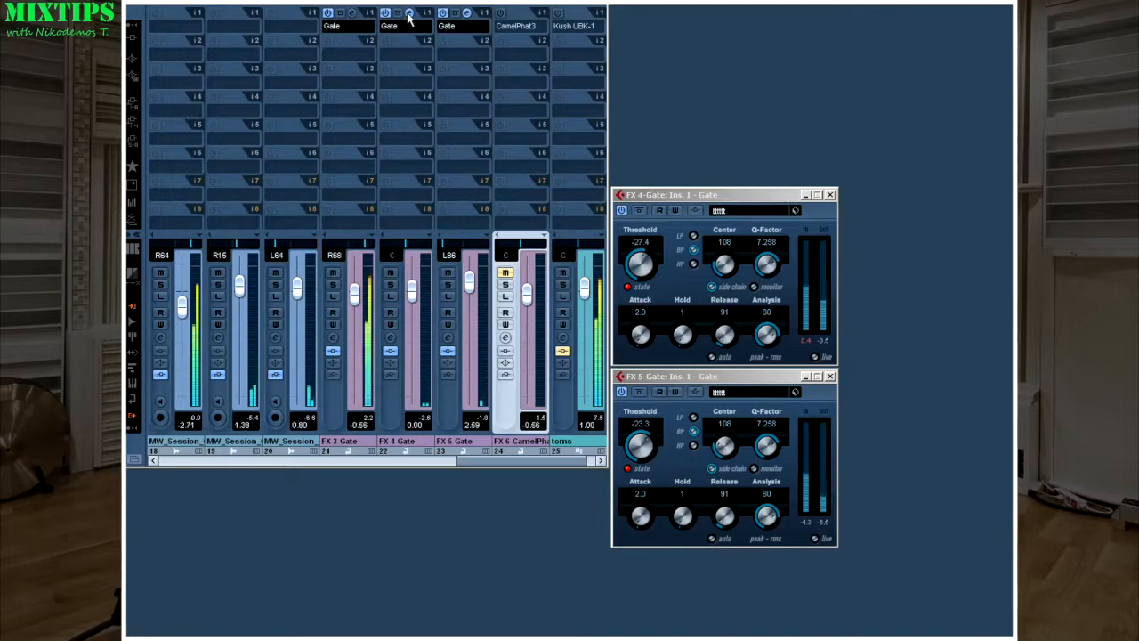
{"action": "left_click", "coordinate": [408, 14]}
{"action": "left_click", "coordinate": [466, 14]}
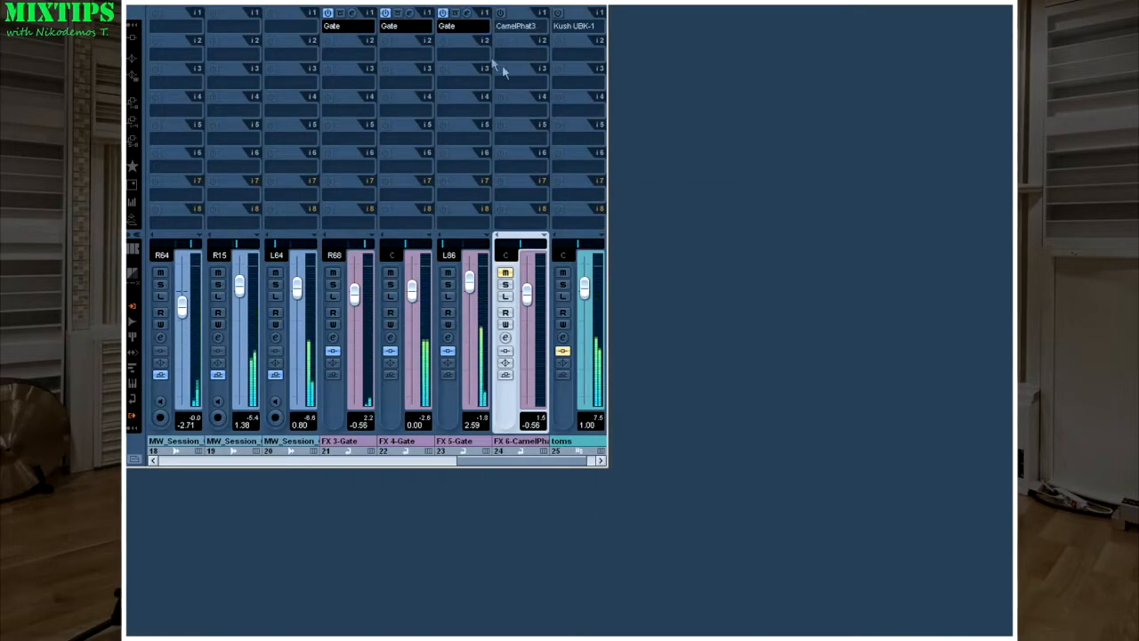
Step: Activate the CamelPhat3 insert on FX 6-CamelPhat3, open its editor and unmute the channel
{"action": "left_click", "coordinate": [501, 13]}
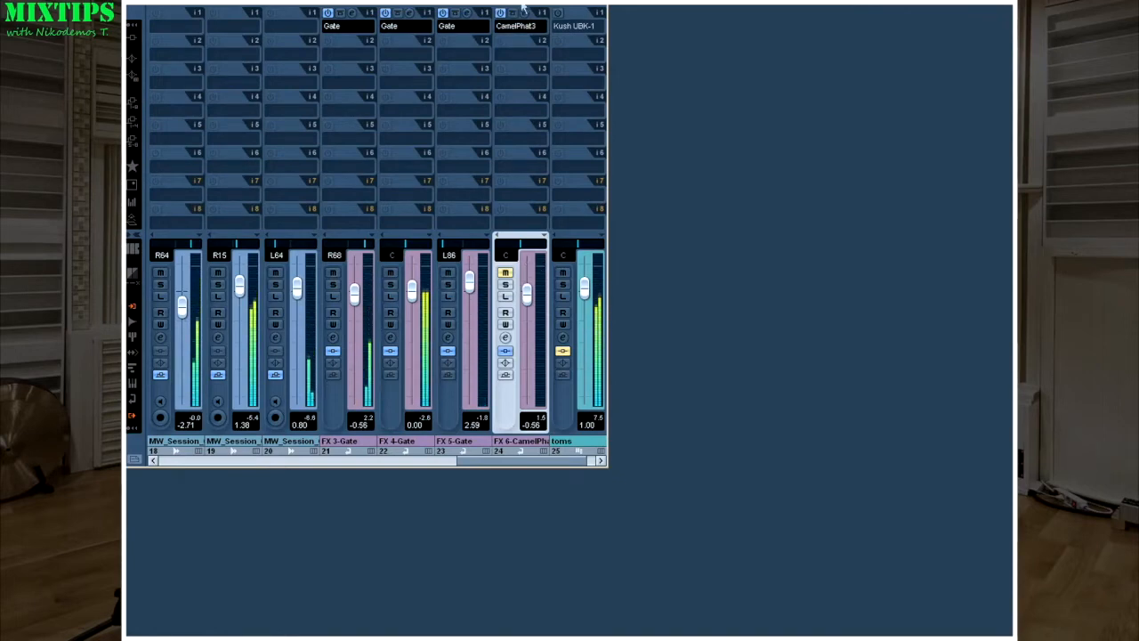
{"action": "left_click", "coordinate": [525, 14]}
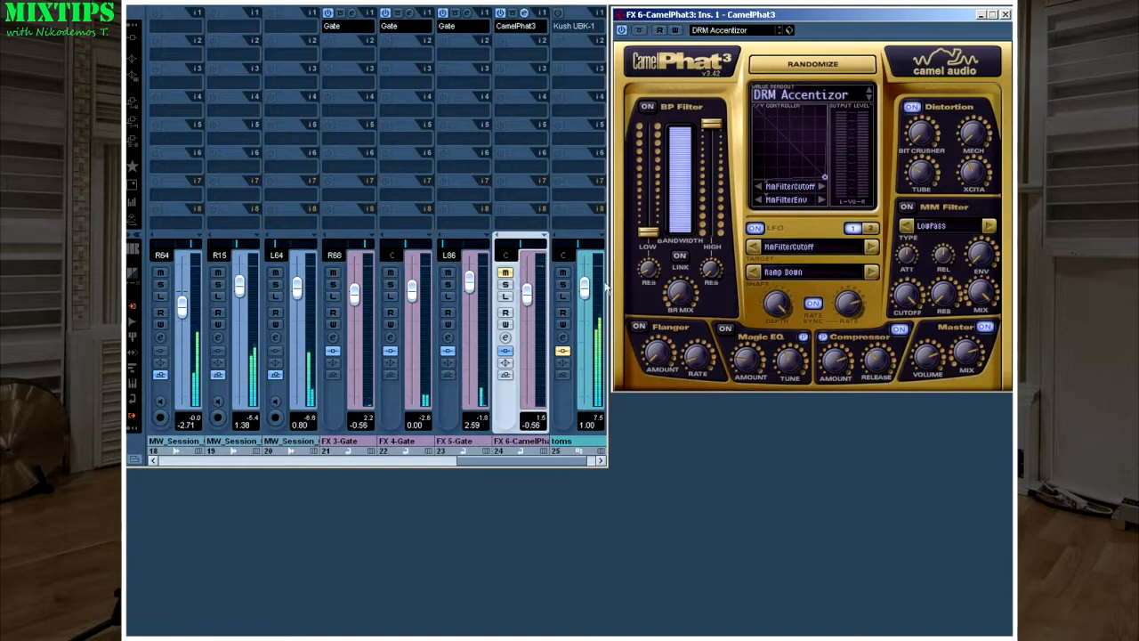
{"action": "left_click", "coordinate": [504, 272]}
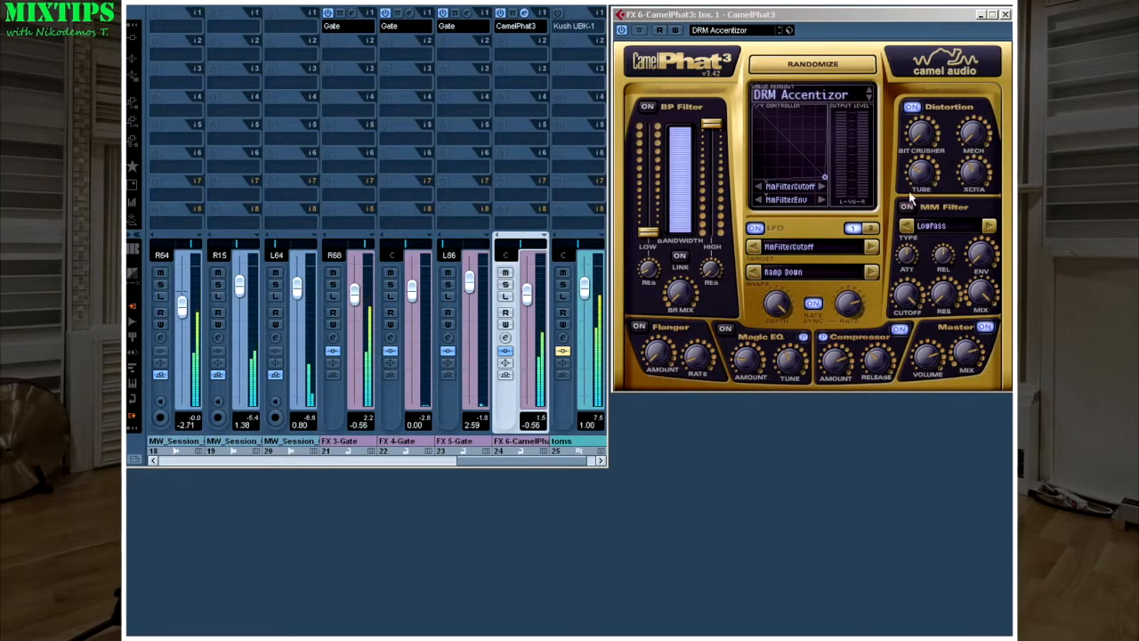
Step: Compare the tom sound with the FX 6-CamelPhat3 channel muted and unmuted
{"action": "mouse_move", "coordinate": [922, 184]}
{"action": "mouse_move", "coordinate": [970, 178]}
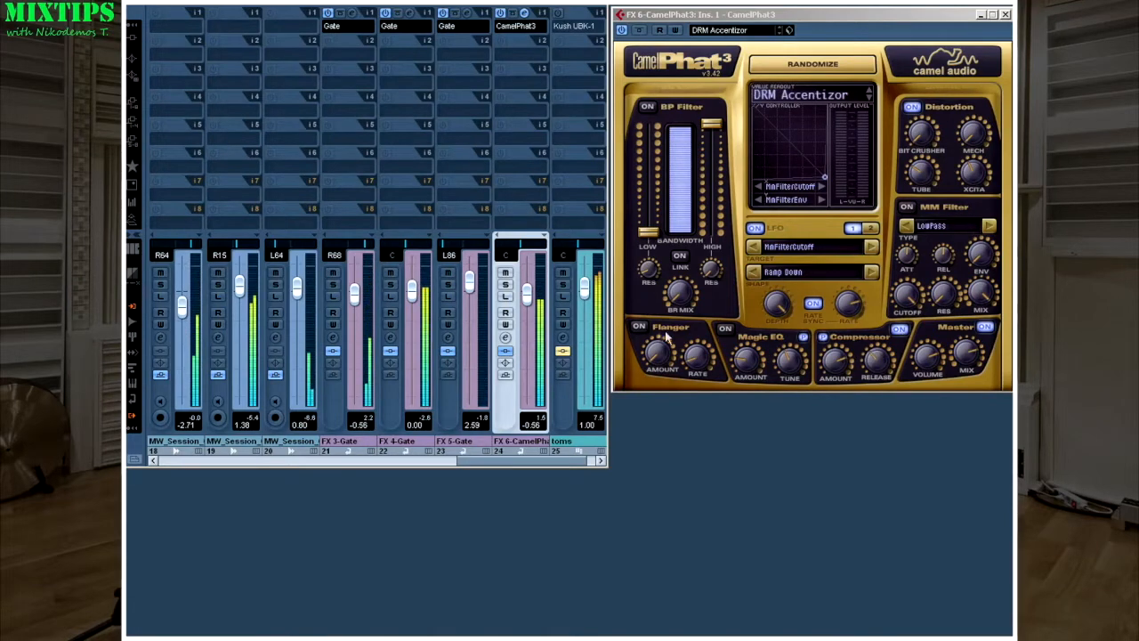
{"action": "left_click", "coordinate": [506, 273]}
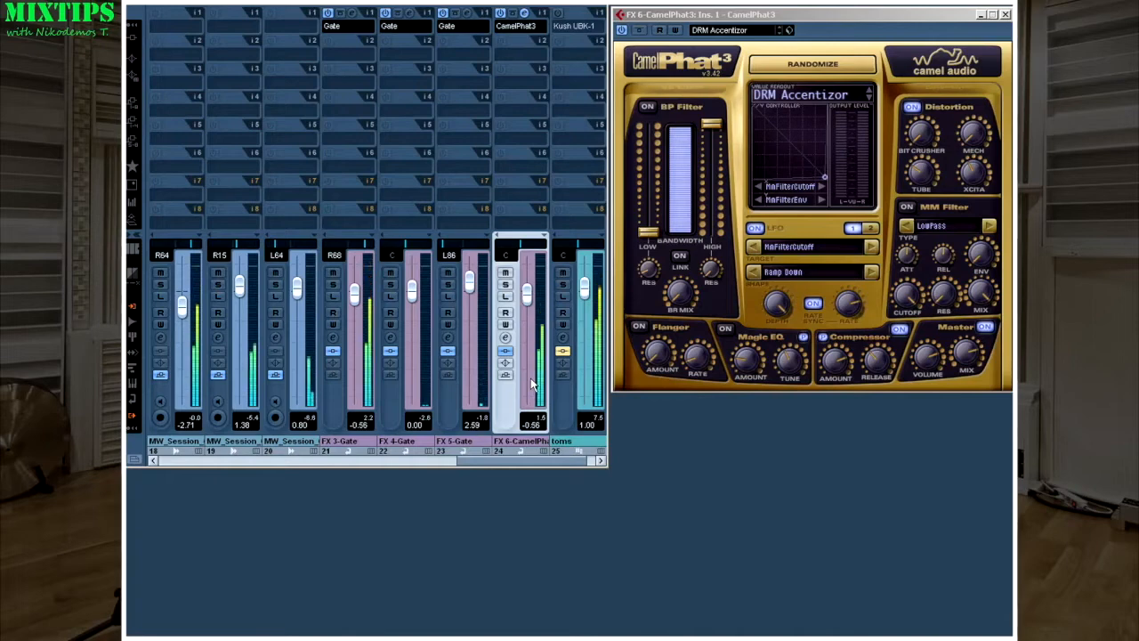
{"action": "left_click", "coordinate": [506, 273]}
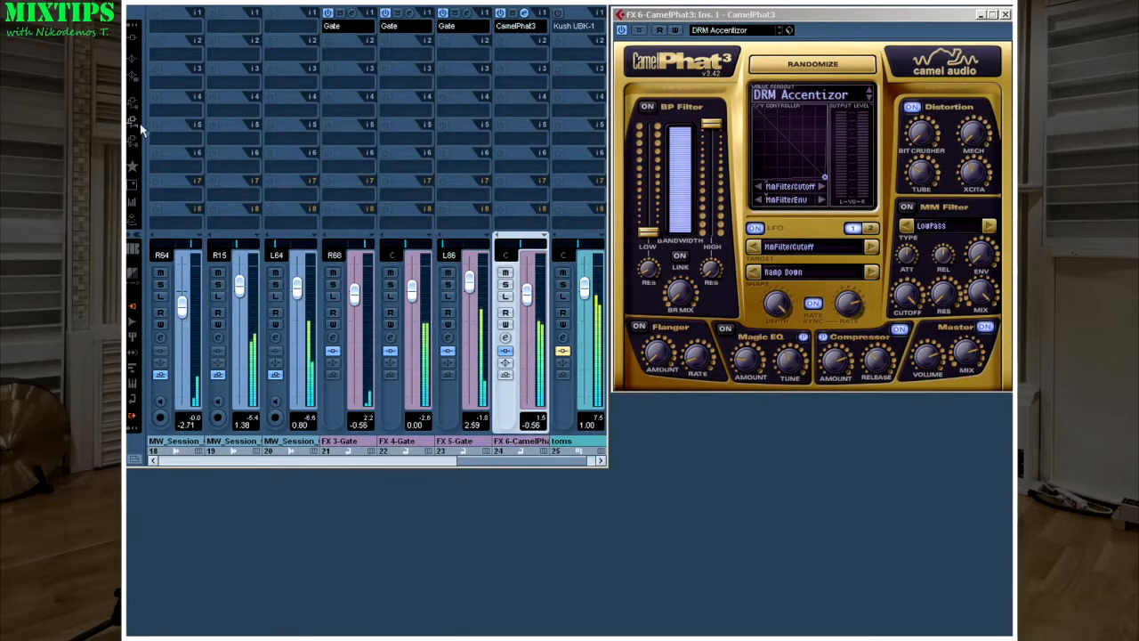
Step: Show the channel EQs and enable EQ bands 2 and 3 on the FX 6-CamelPhat3 channel
{"action": "left_click", "coordinate": [134, 78]}
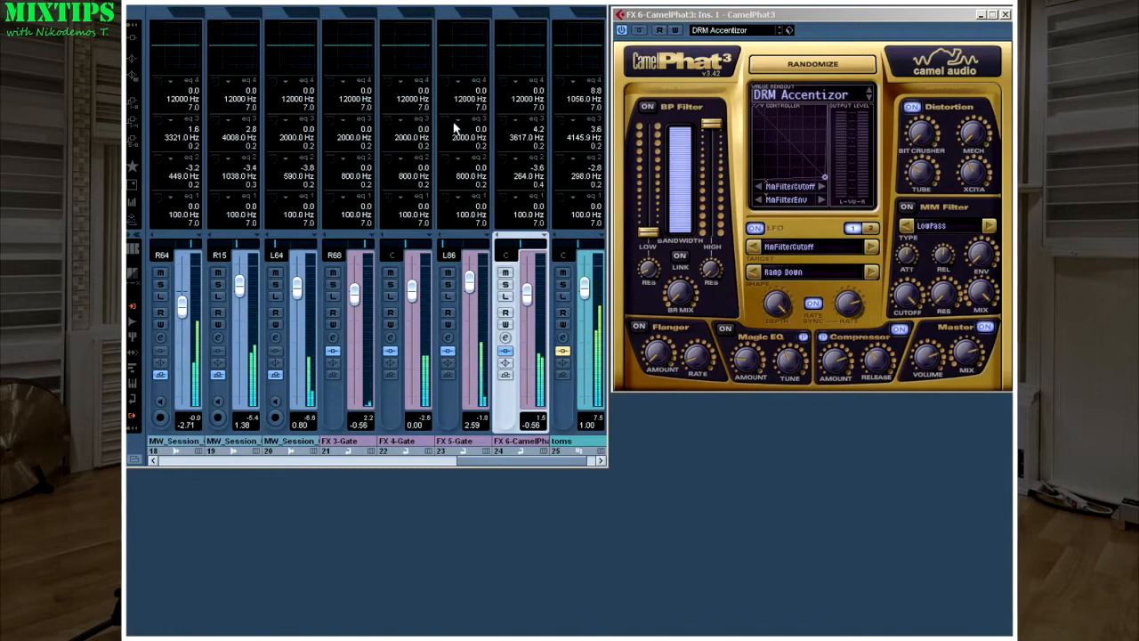
{"action": "left_click", "coordinate": [502, 159]}
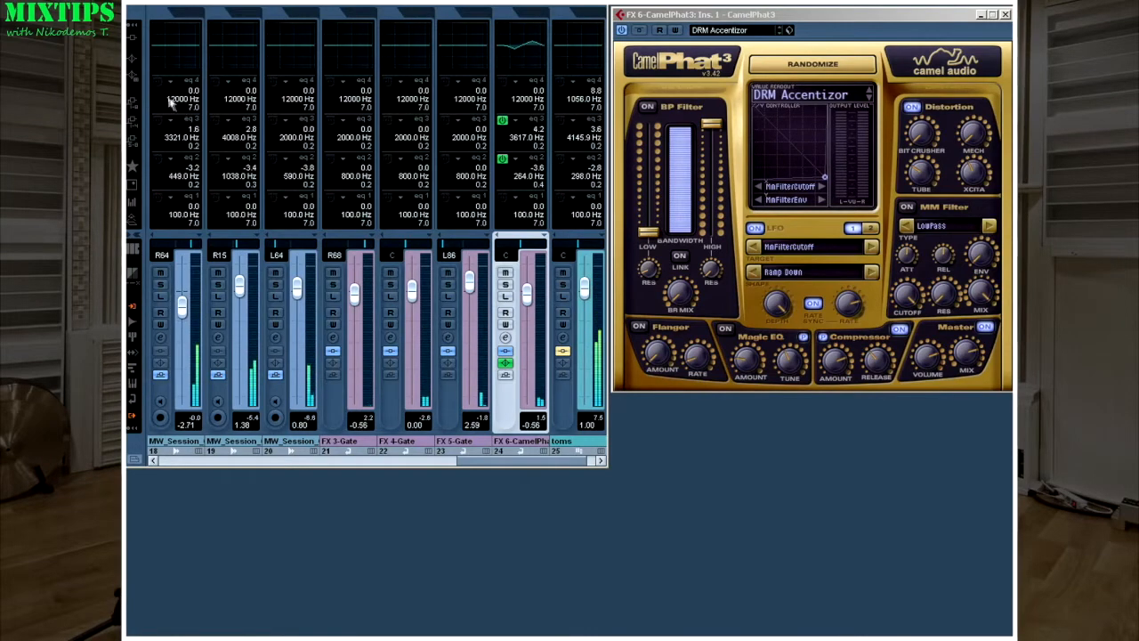
Step: Show the channel inserts, open the Kush UBK-1 editor on the toms group and turn off the insert bypass
{"action": "left_click", "coordinate": [134, 42]}
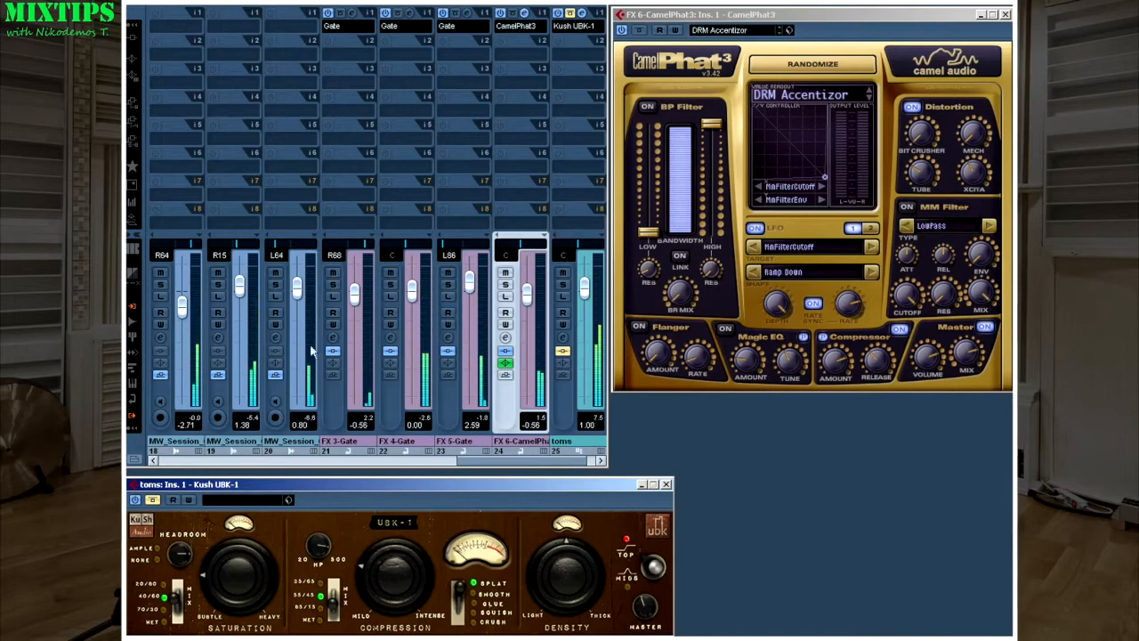
{"action": "left_click", "coordinate": [454, 546]}
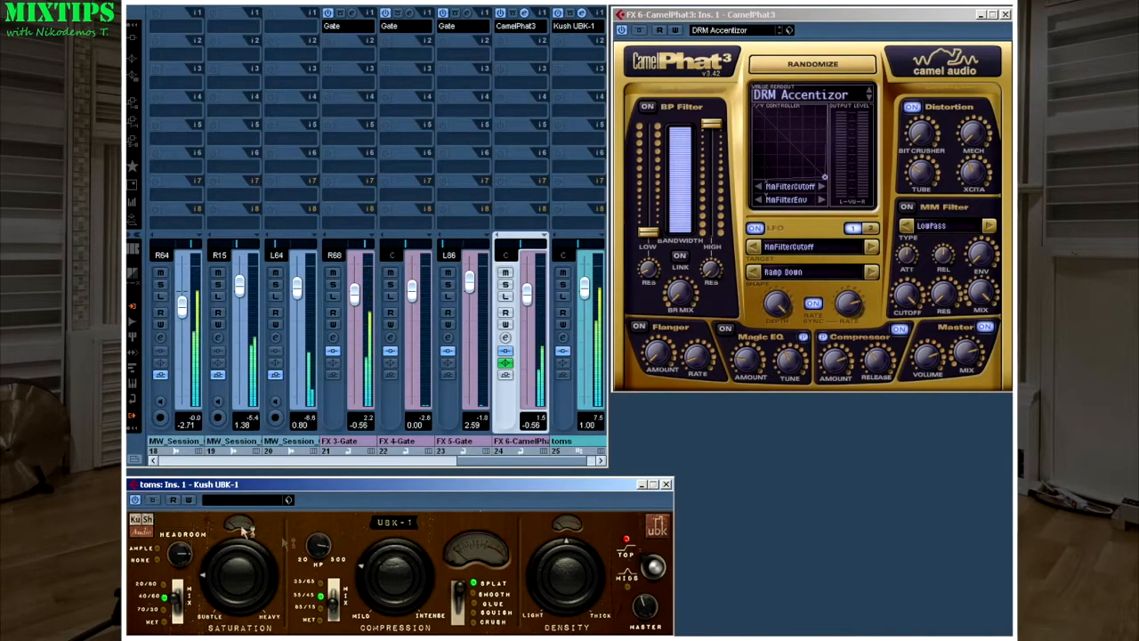
{"action": "left_click", "coordinate": [481, 547]}
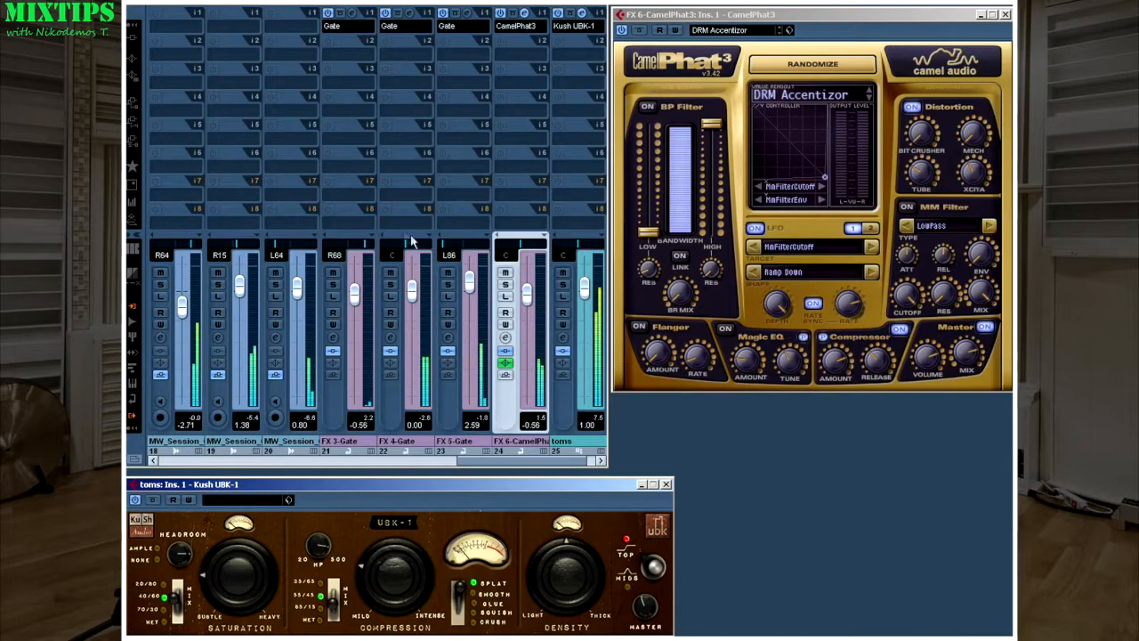
Step: Enable EQ bands 2 and 3 on the toms group channel and check the curve in its channel settings
{"action": "left_click", "coordinate": [133, 102]}
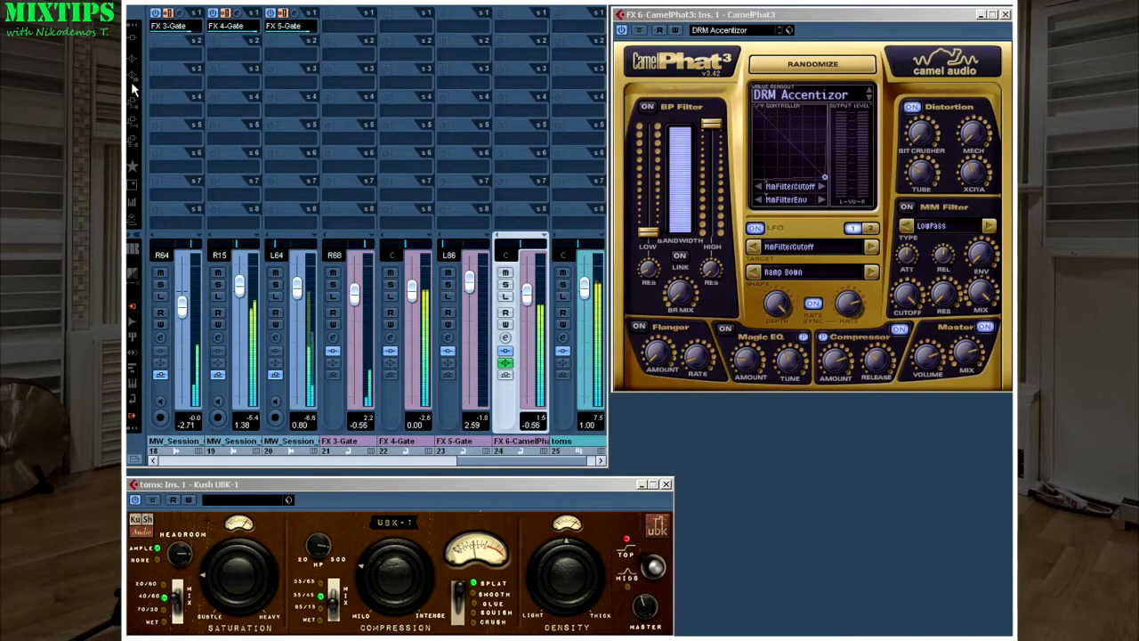
{"action": "left_click", "coordinate": [133, 78]}
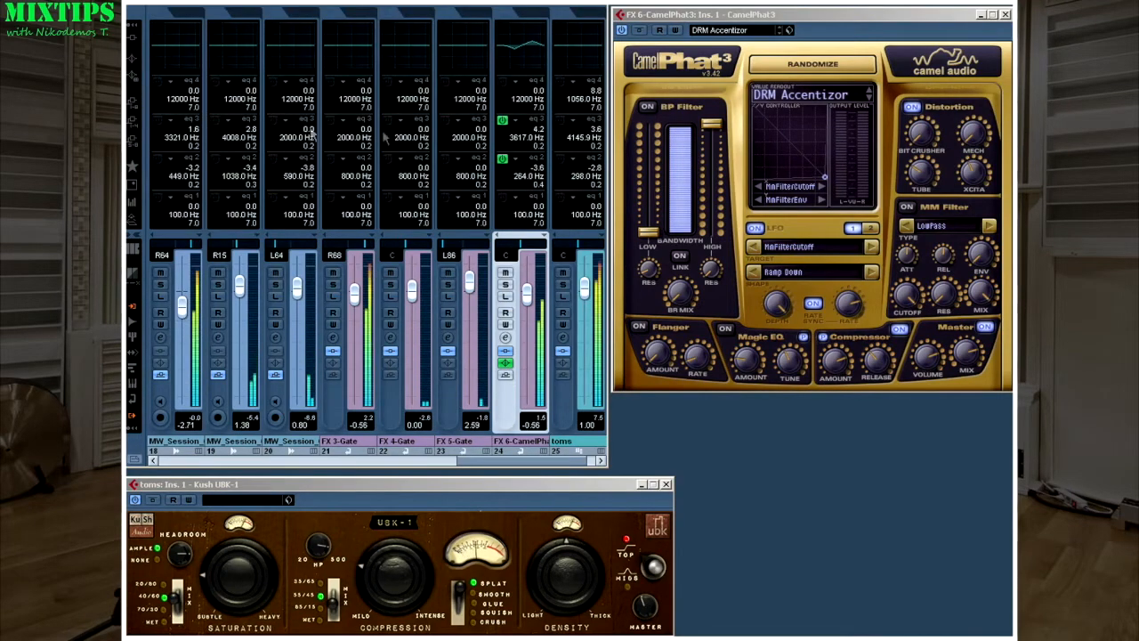
{"action": "left_click", "coordinate": [559, 120]}
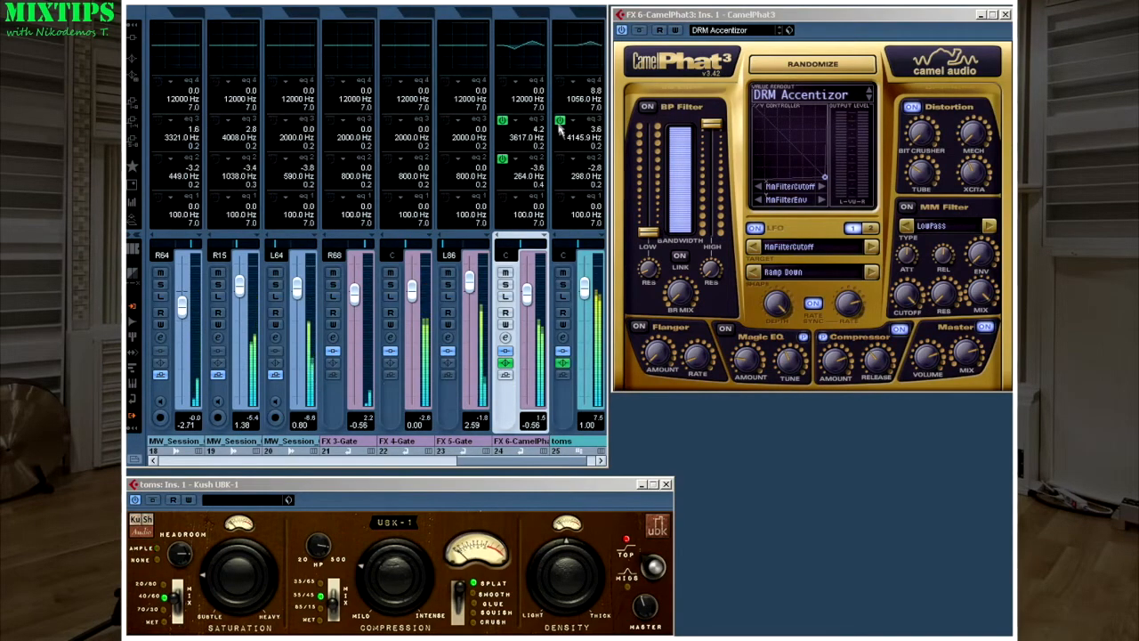
{"action": "left_click", "coordinate": [560, 159]}
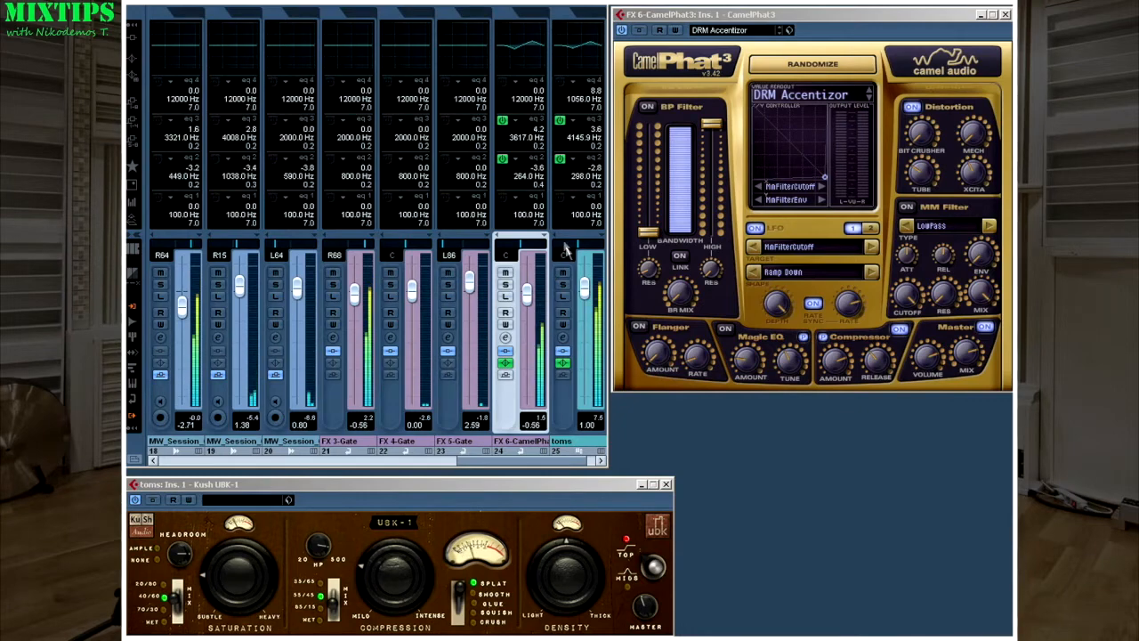
{"action": "left_click", "coordinate": [563, 338]}
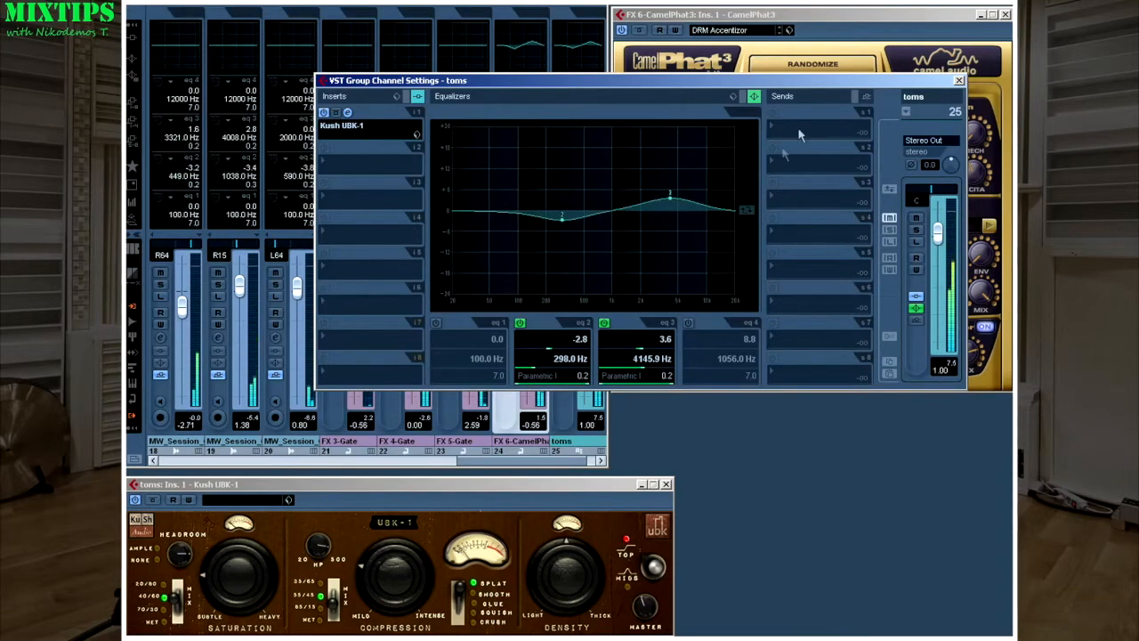
{"action": "left_click", "coordinate": [960, 82]}
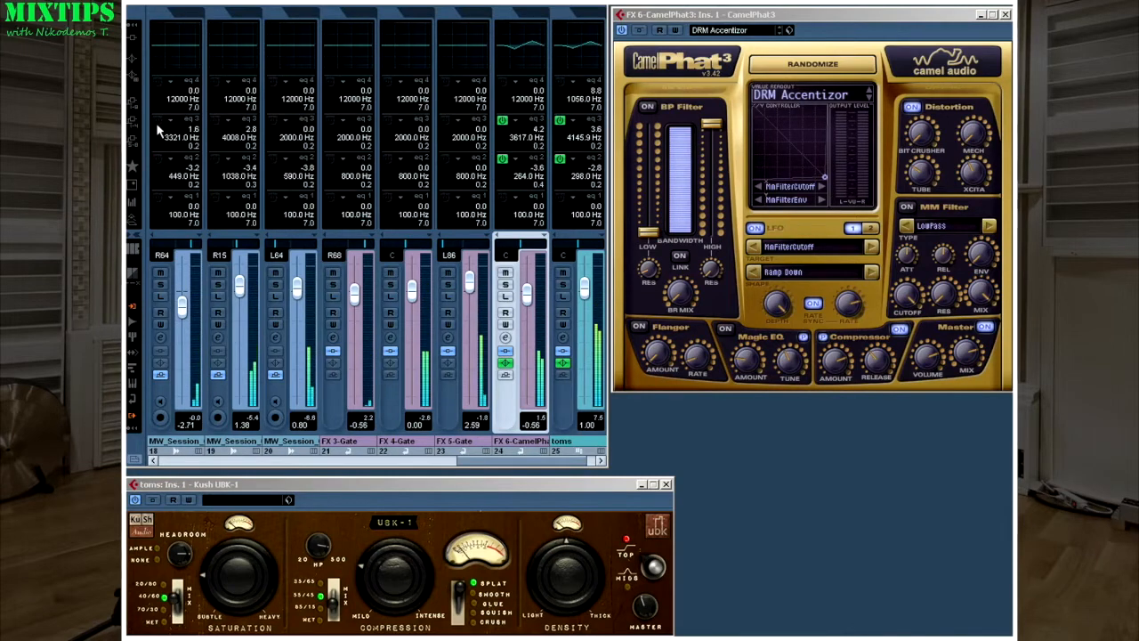
Step: Enable EQ bands 2 and 3 on the three tom tracks
{"action": "left_click", "coordinate": [157, 159]}
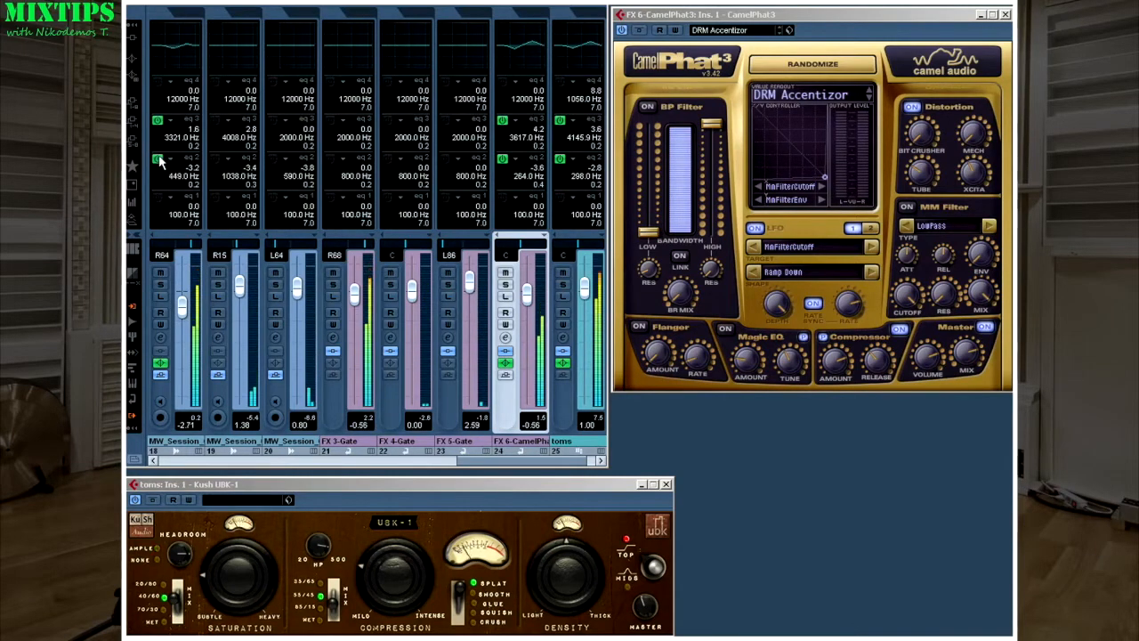
{"action": "left_click", "coordinate": [214, 121]}
{"action": "left_click", "coordinate": [214, 158]}
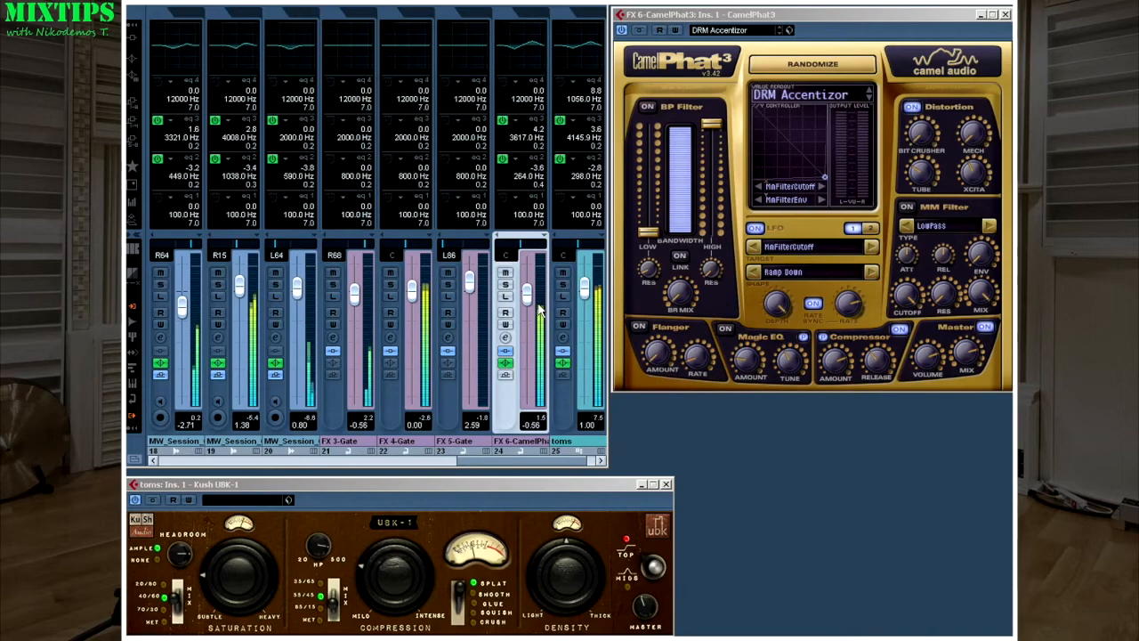
Step: Show the large channel meters and compare the toms with the group inserts and EQ bypassed and FX 6-CamelPhat3 muted, restoring everything
{"action": "left_click", "coordinate": [133, 202]}
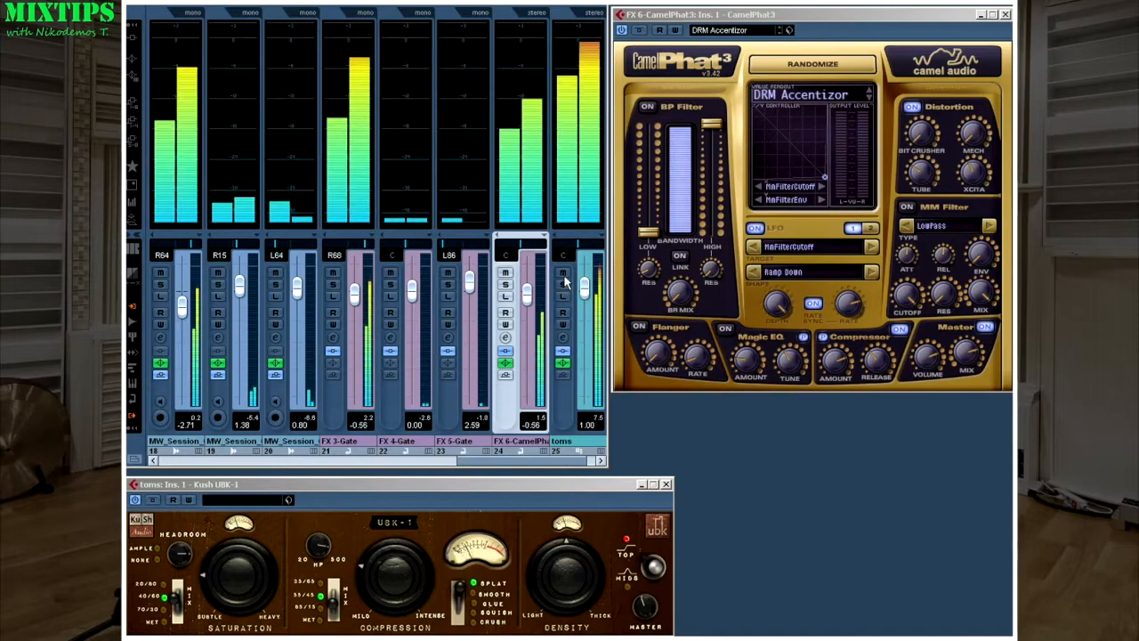
{"action": "left_click", "coordinate": [563, 354]}
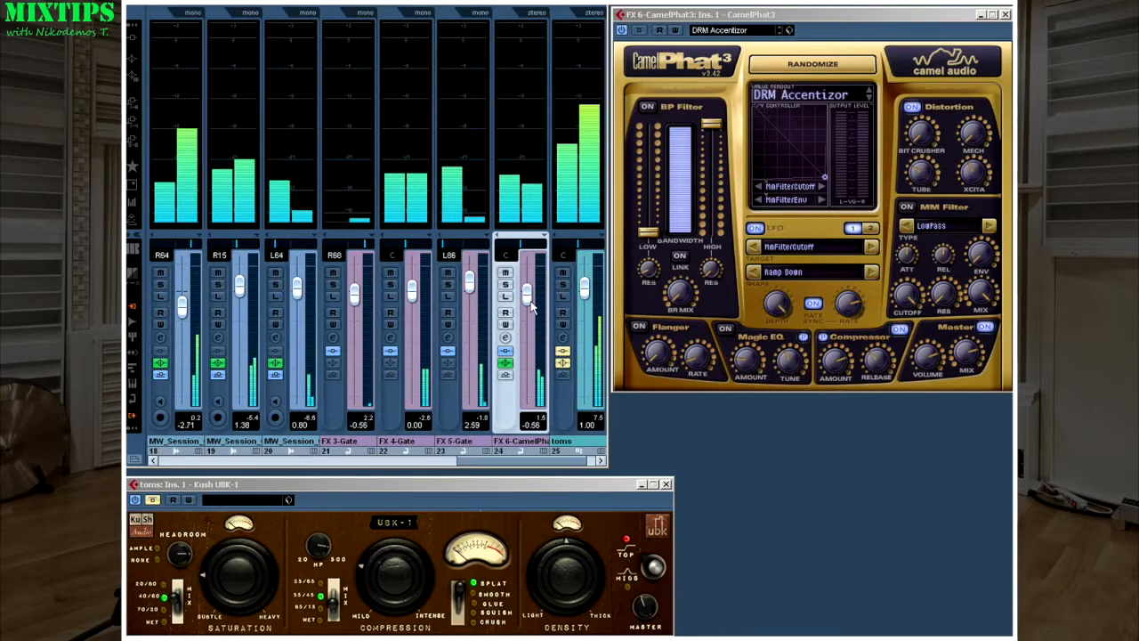
{"action": "left_click", "coordinate": [505, 274]}
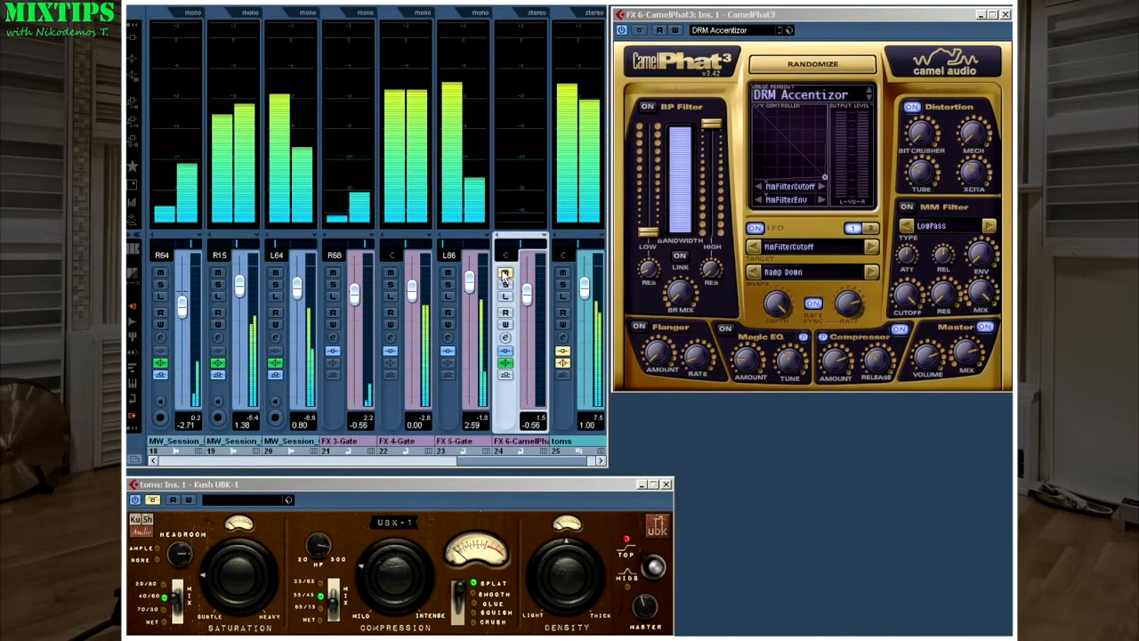
{"action": "left_click", "coordinate": [504, 274]}
{"action": "left_click", "coordinate": [561, 363]}
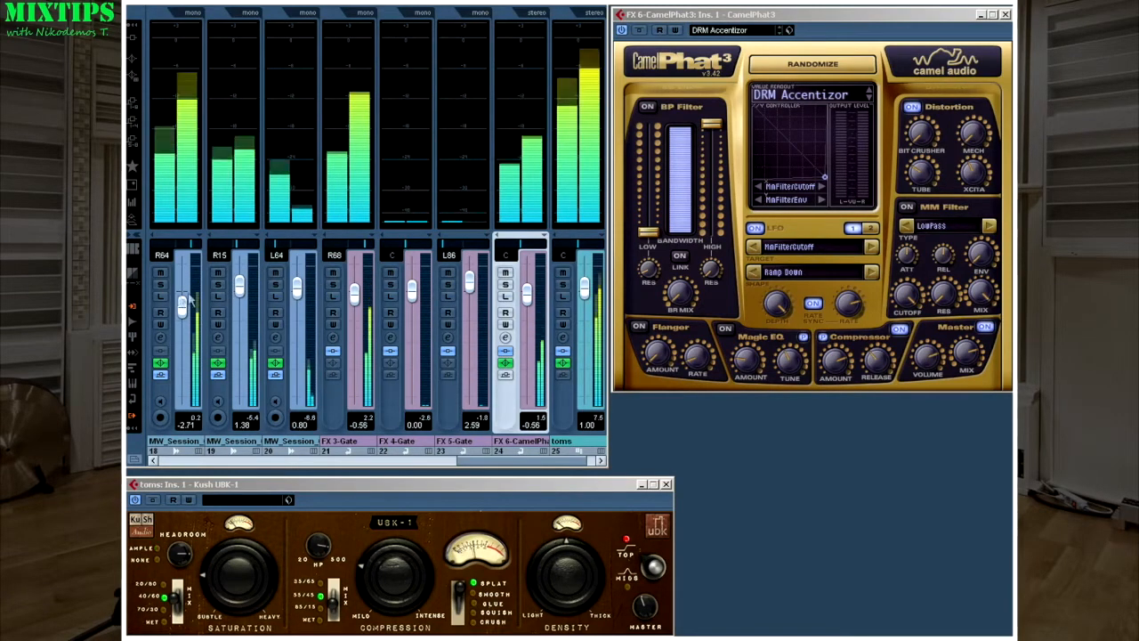
Step: Raise the first tom track fader to -1.50 and the third tom track fader to 1.74
{"action": "left_click_drag", "start_coordinate": [182, 303], "coordinate": [181, 298]}
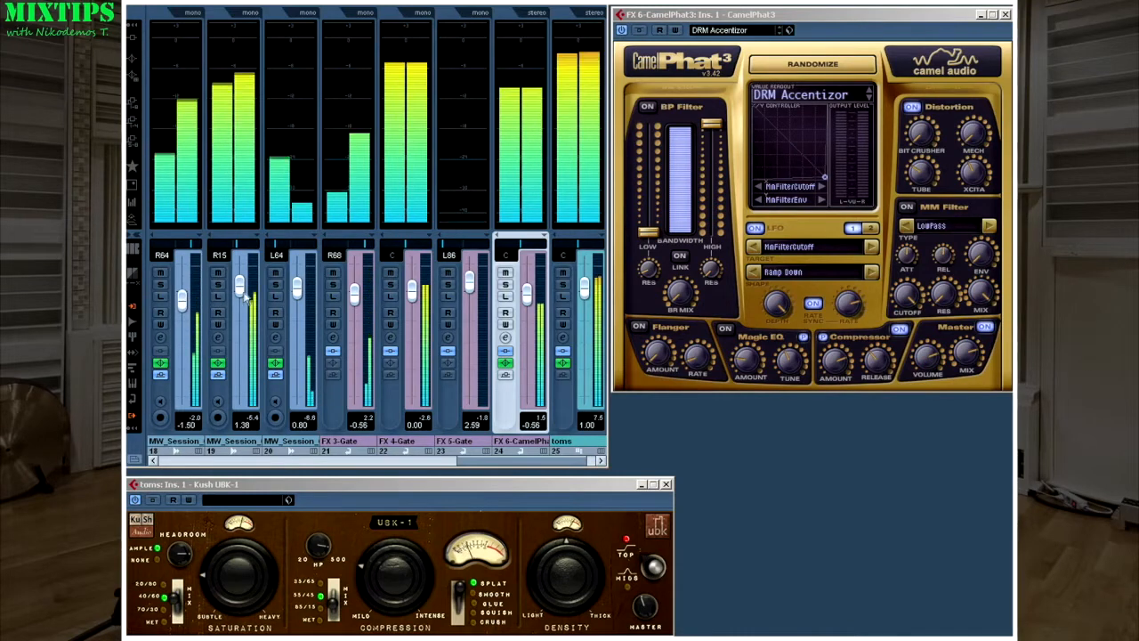
{"action": "left_click_drag", "start_coordinate": [298, 289], "coordinate": [298, 286]}
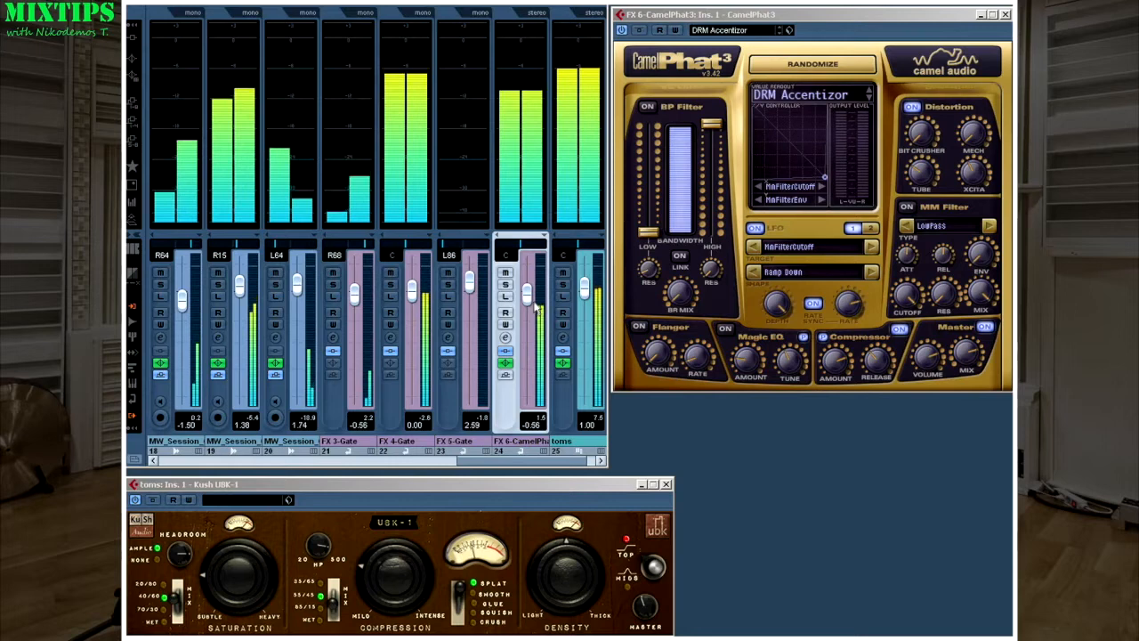
Step: Compare the rebalanced toms with and without the group inserts, group EQ and FX 6-CamelPhat3 channel, leaving all processing active
{"action": "left_click", "coordinate": [563, 352]}
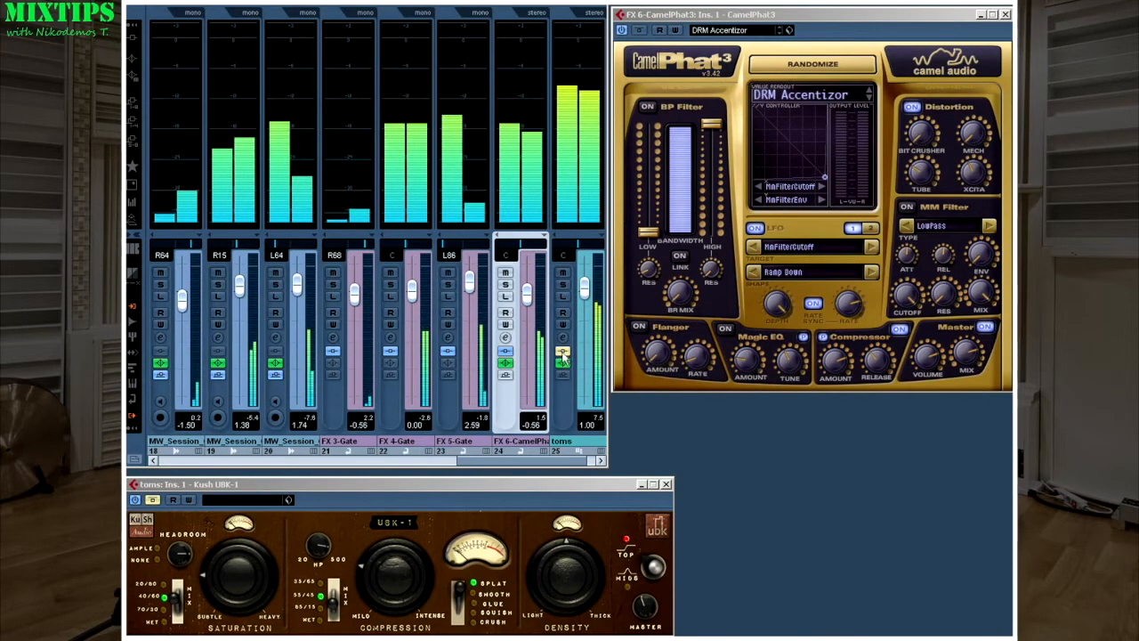
{"action": "left_click", "coordinate": [504, 273]}
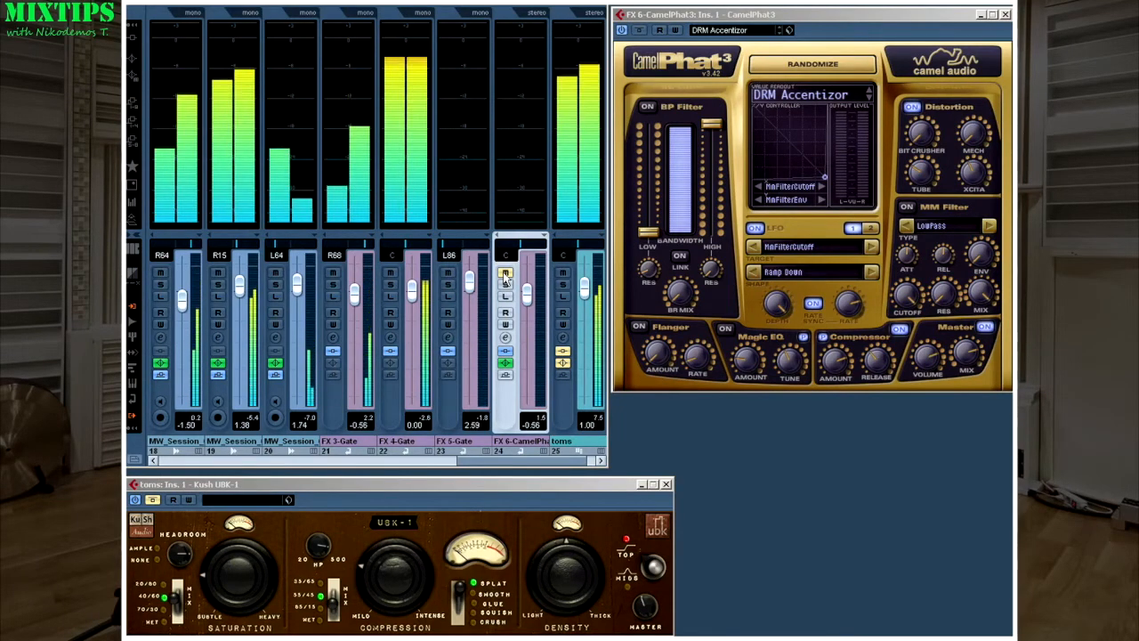
{"action": "left_click", "coordinate": [505, 273]}
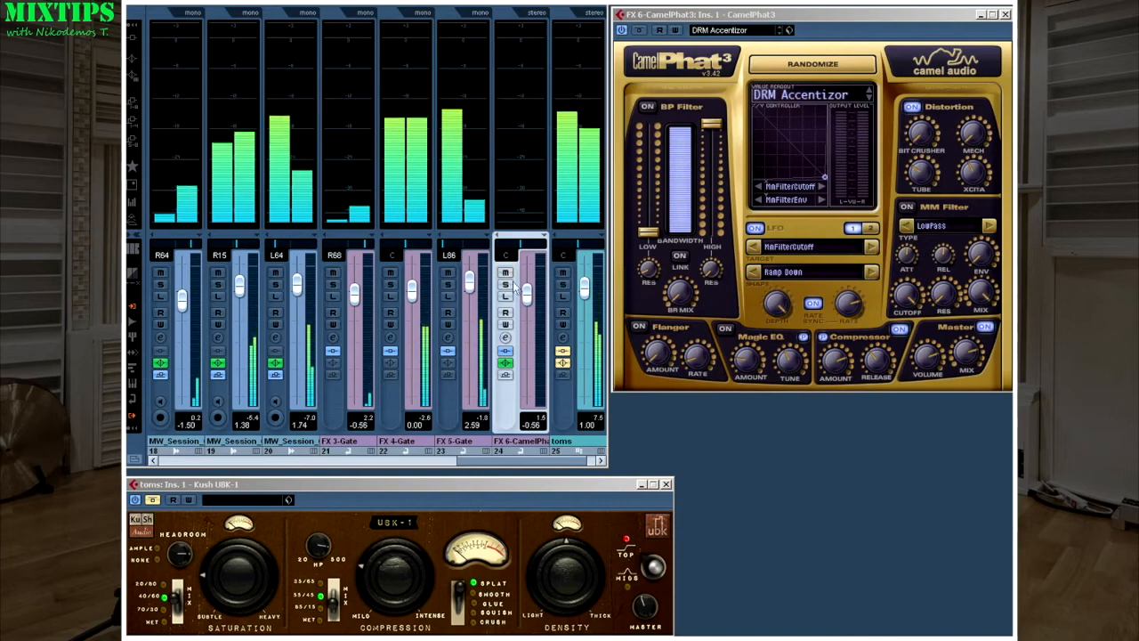
{"action": "left_click", "coordinate": [562, 362]}
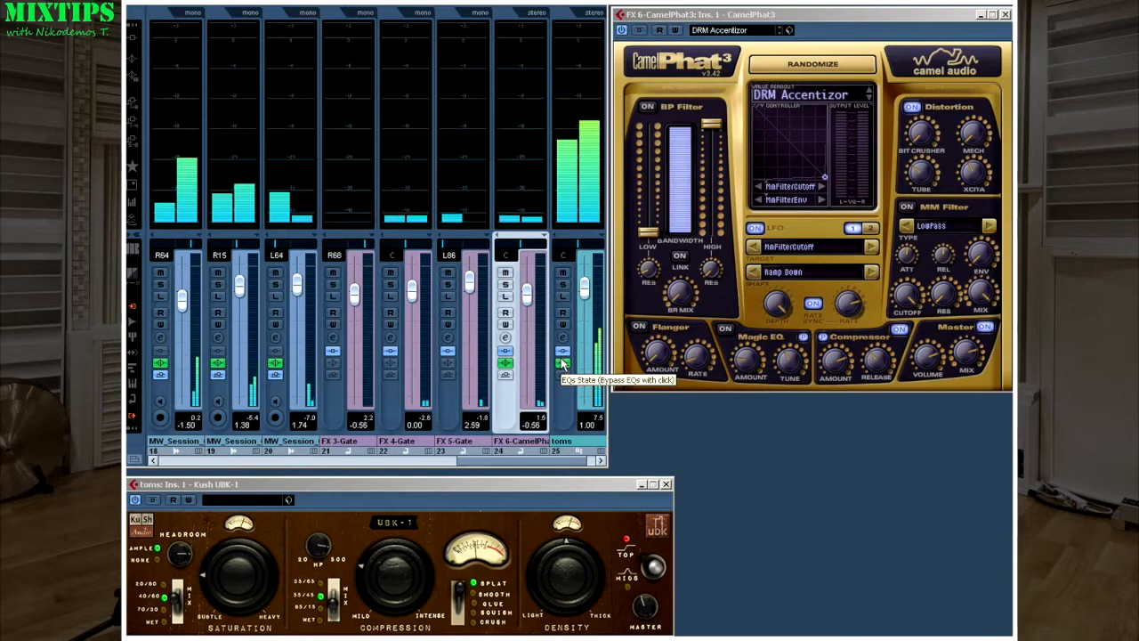
{"action": "left_click", "coordinate": [562, 361]}
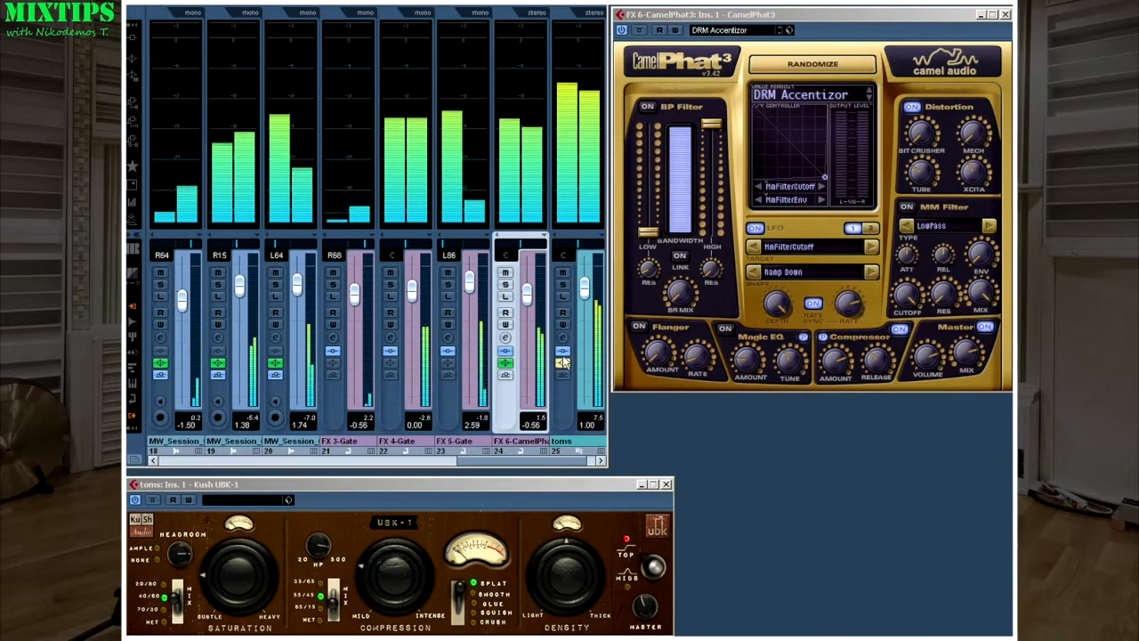
{"action": "left_click", "coordinate": [505, 274]}
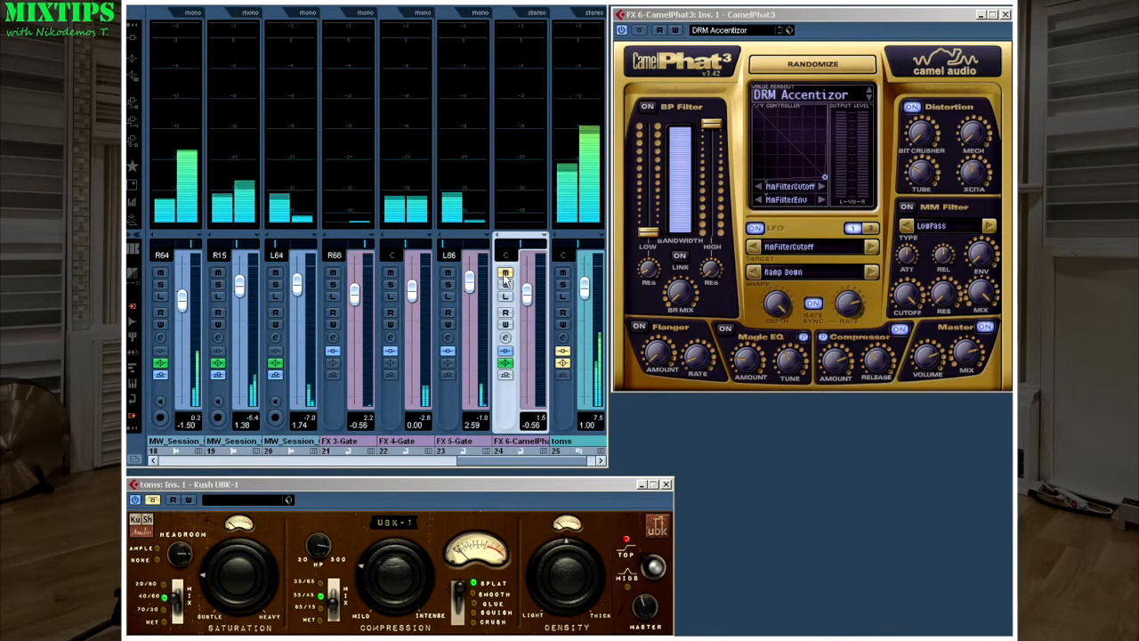
{"action": "left_click", "coordinate": [505, 273]}
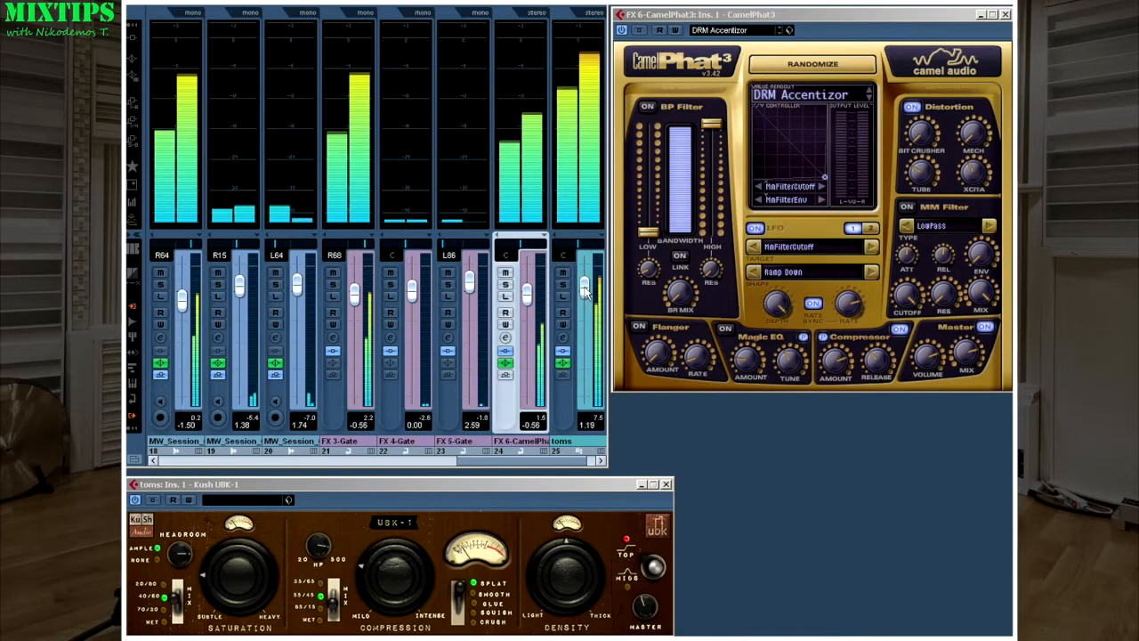
Step: Raise the toms group fader to 1.74 and FX 6-CamelPhat3 to -0.34 while comparing the processed and unprocessed sound
{"action": "left_click_drag", "start_coordinate": [584, 288], "coordinate": [584, 287]}
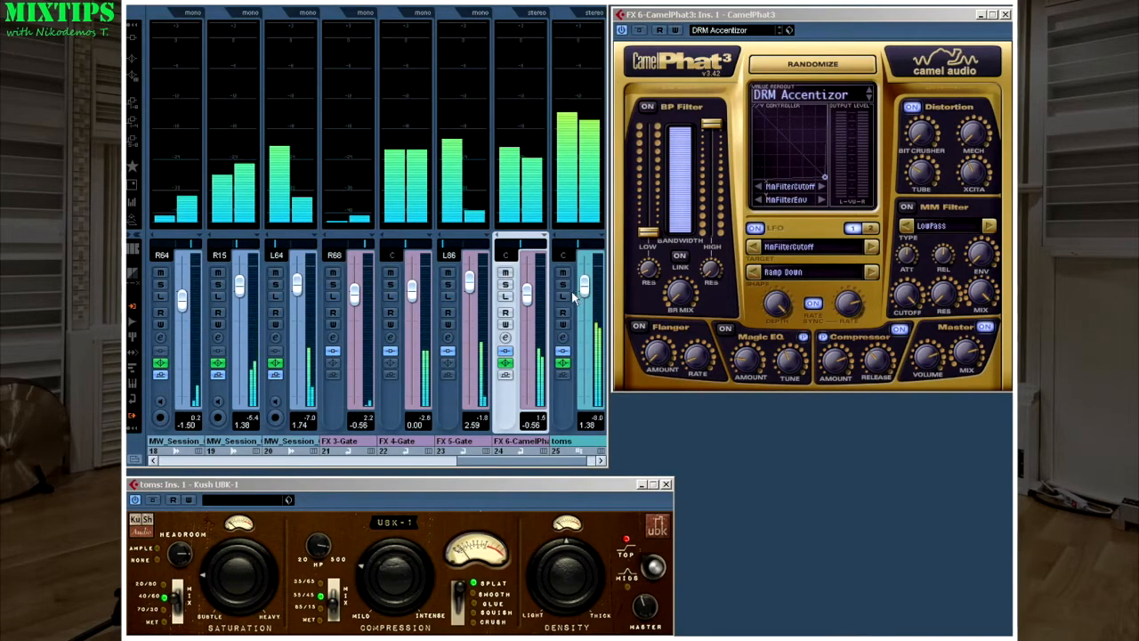
{"action": "left_click", "coordinate": [563, 353]}
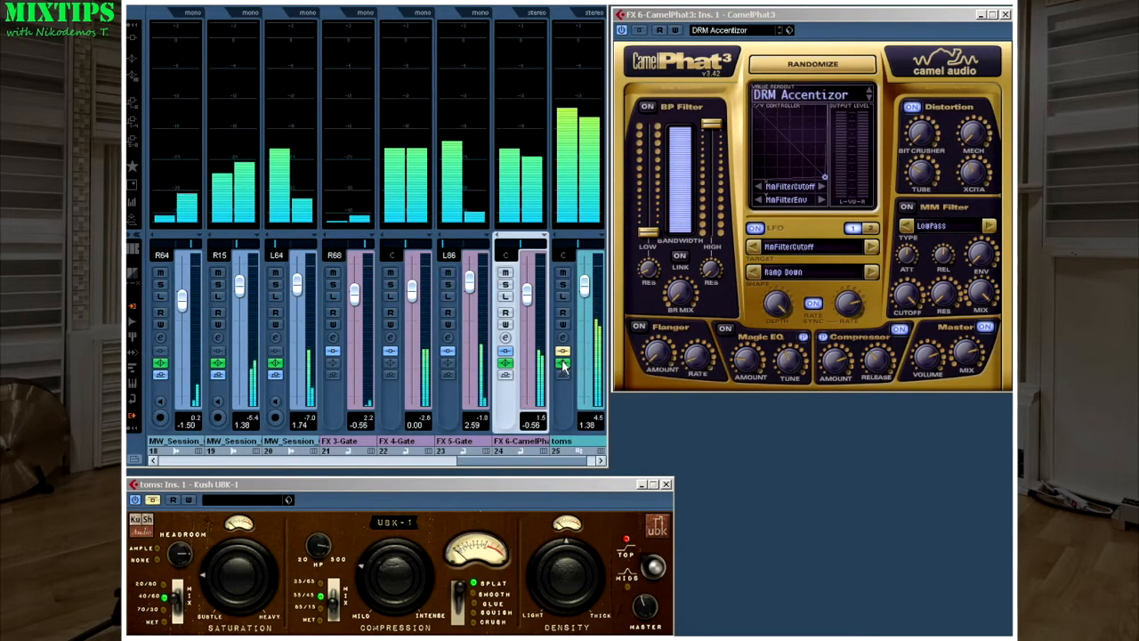
{"action": "left_click", "coordinate": [504, 274]}
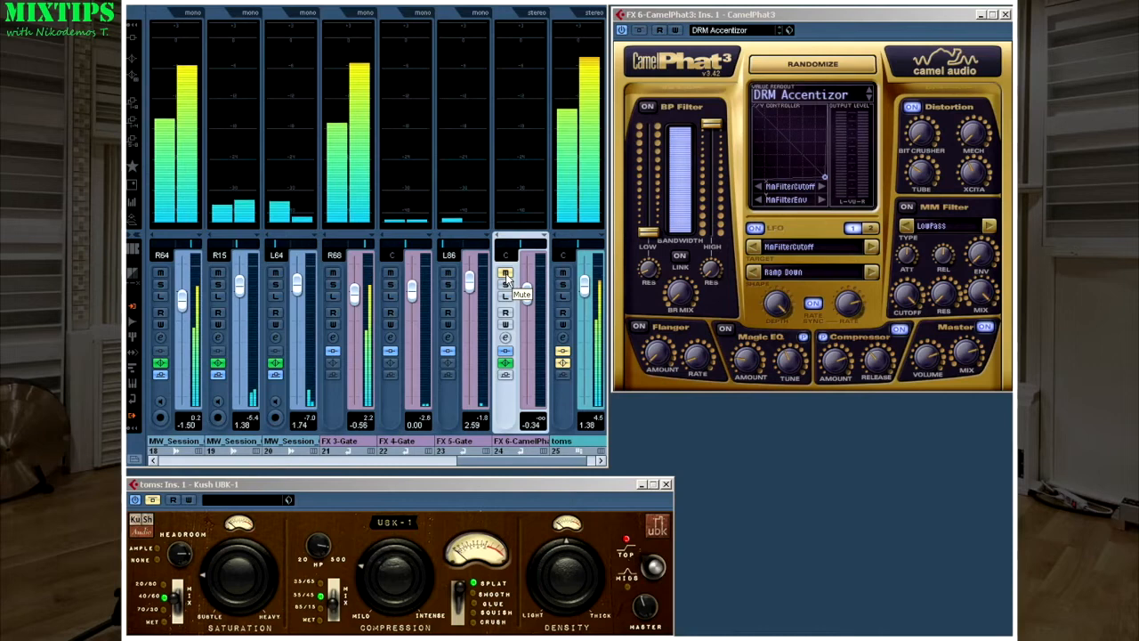
{"action": "left_click", "coordinate": [506, 275]}
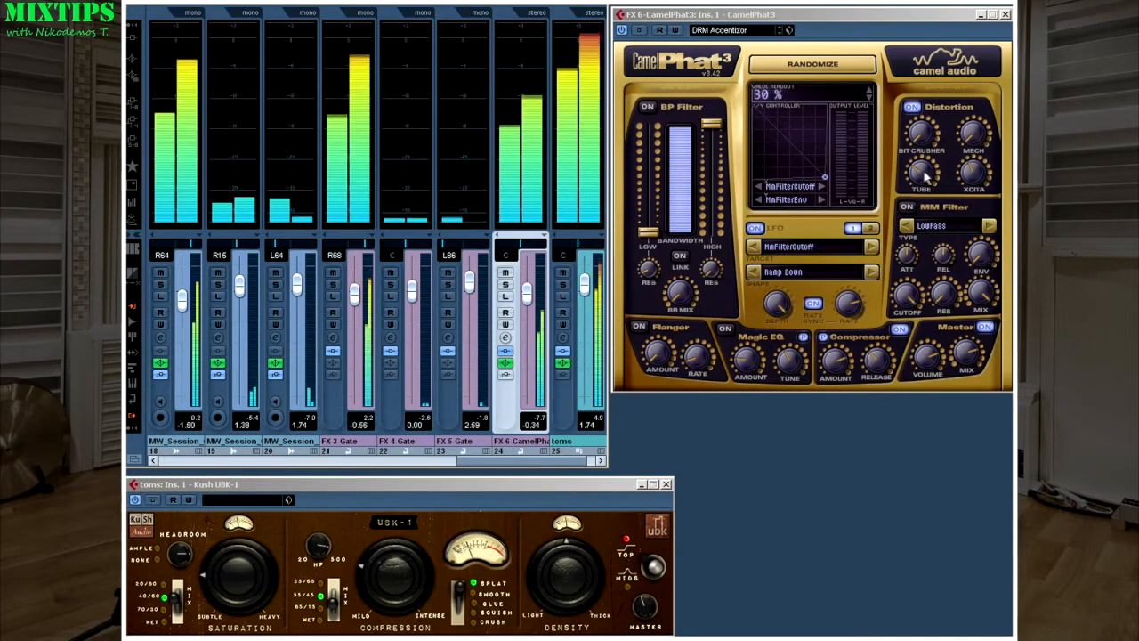
Step: Lower the first tom track fader to -2.02 with the group processing bypassed and FX 6-CamelPhat3 muted, and restore all processing
{"action": "left_click", "coordinate": [563, 352]}
{"action": "left_click", "coordinate": [563, 363]}
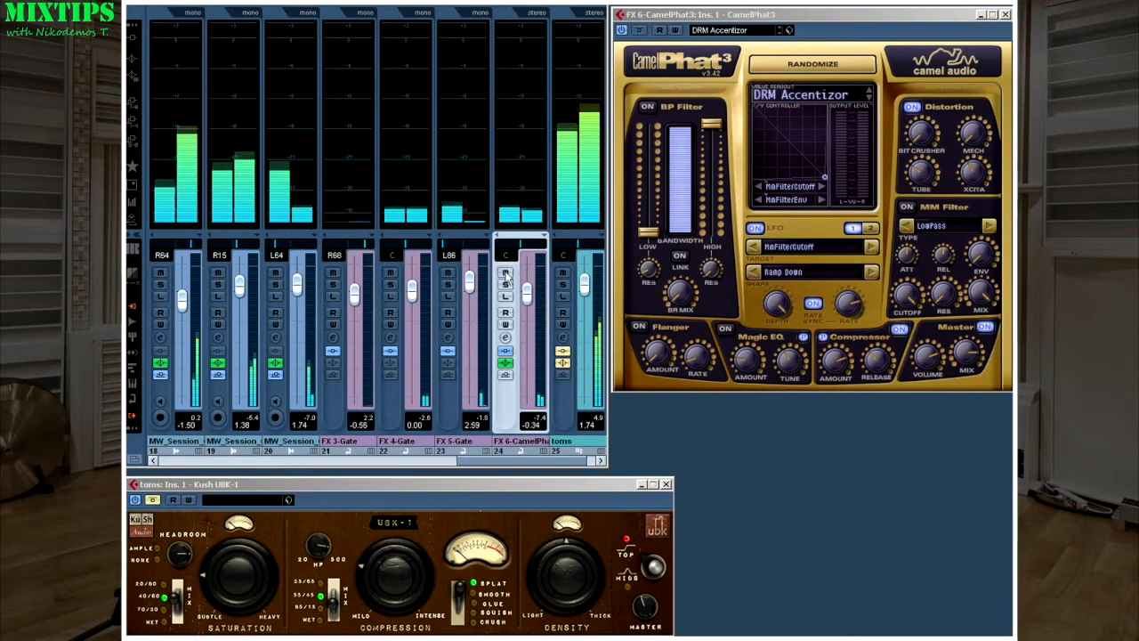
{"action": "left_click", "coordinate": [506, 274]}
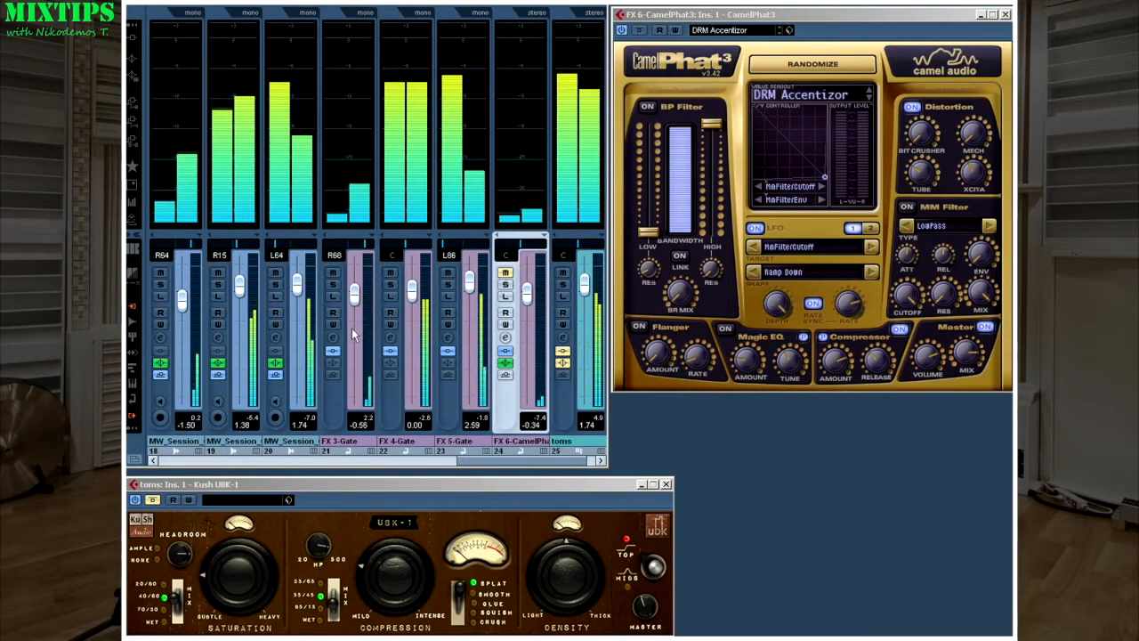
{"action": "left_click_drag", "start_coordinate": [184, 303], "coordinate": [183, 307]}
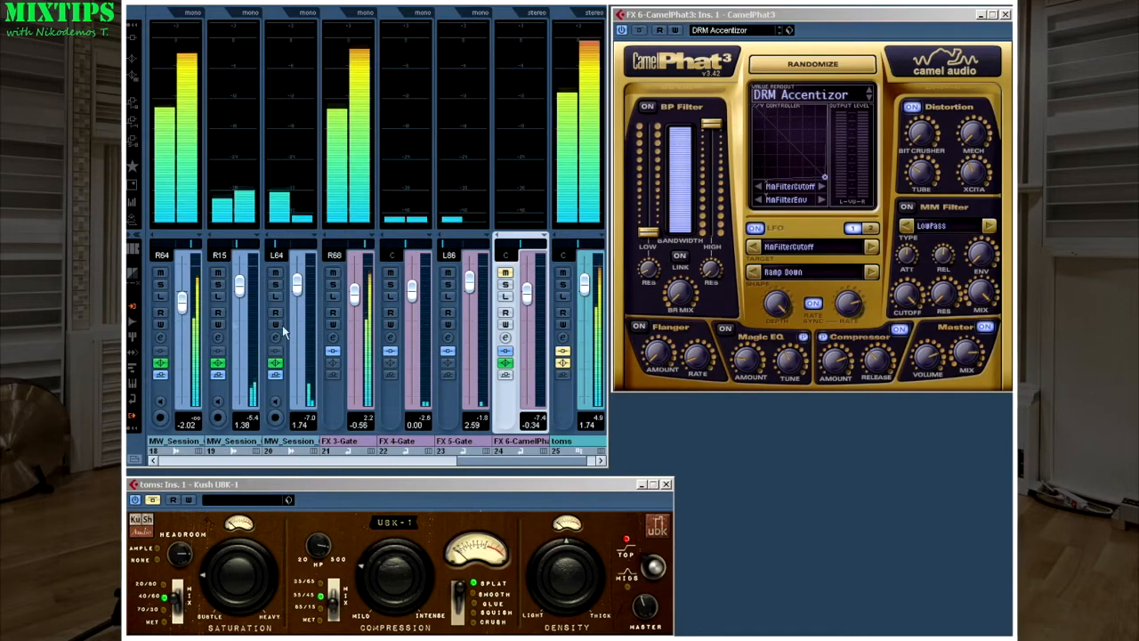
{"action": "left_click", "coordinate": [506, 274]}
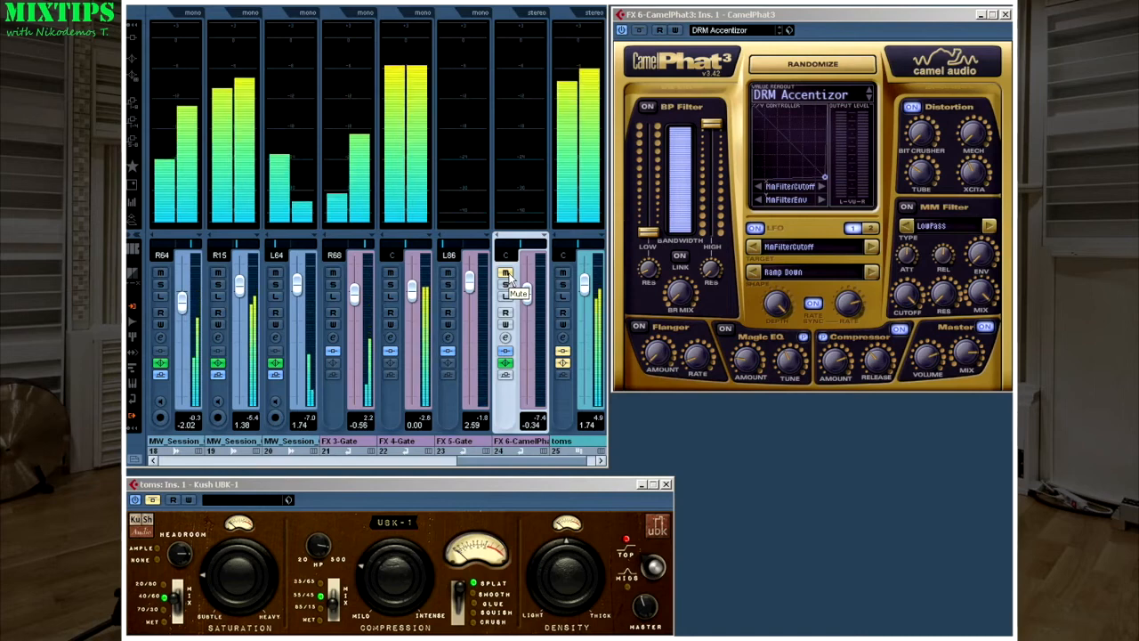
{"action": "left_click", "coordinate": [562, 362]}
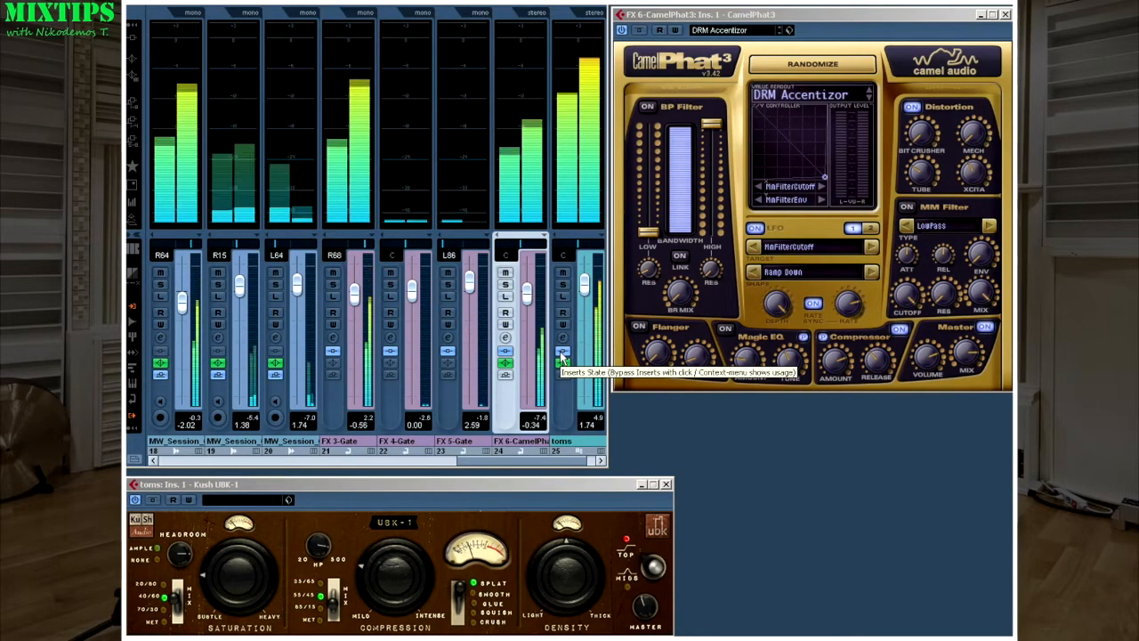
Step: Compare the toms during playback with the group inserts and EQ bypassed and FX 6-CamelPhat3 muted, leaving all processing active
{"action": "left_click", "coordinate": [563, 357]}
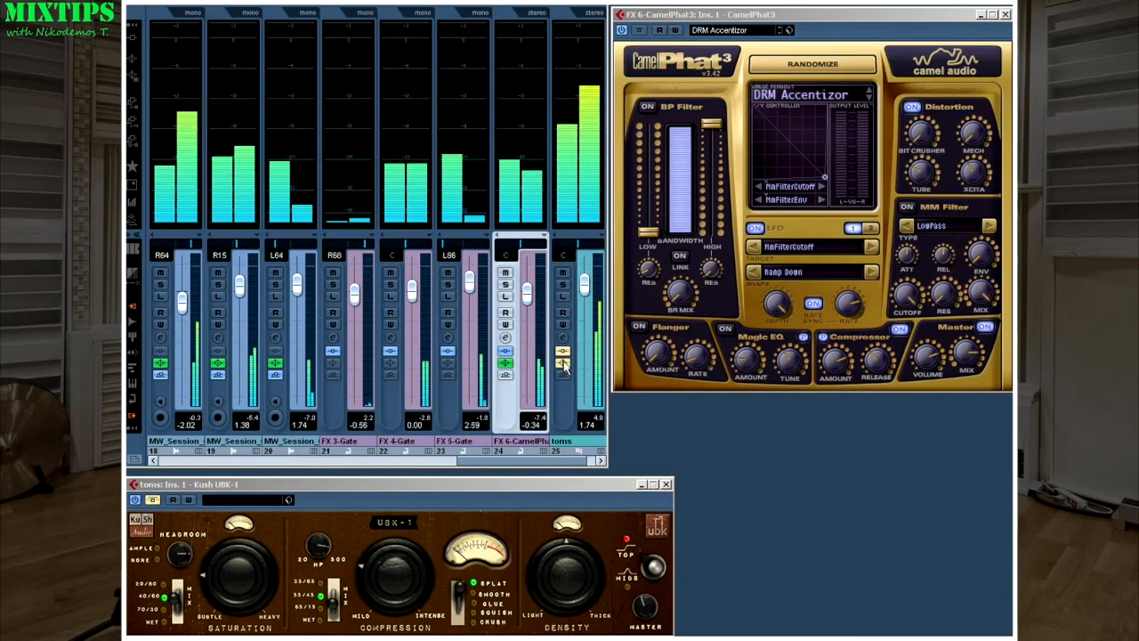
{"action": "left_click", "coordinate": [506, 273]}
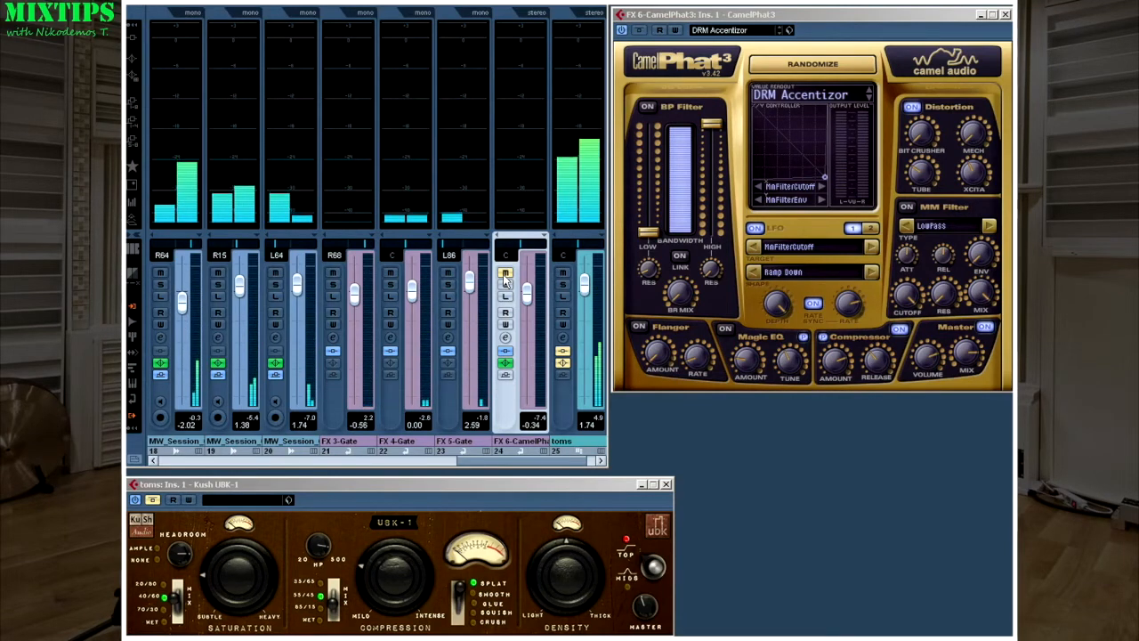
{"action": "left_click", "coordinate": [504, 273]}
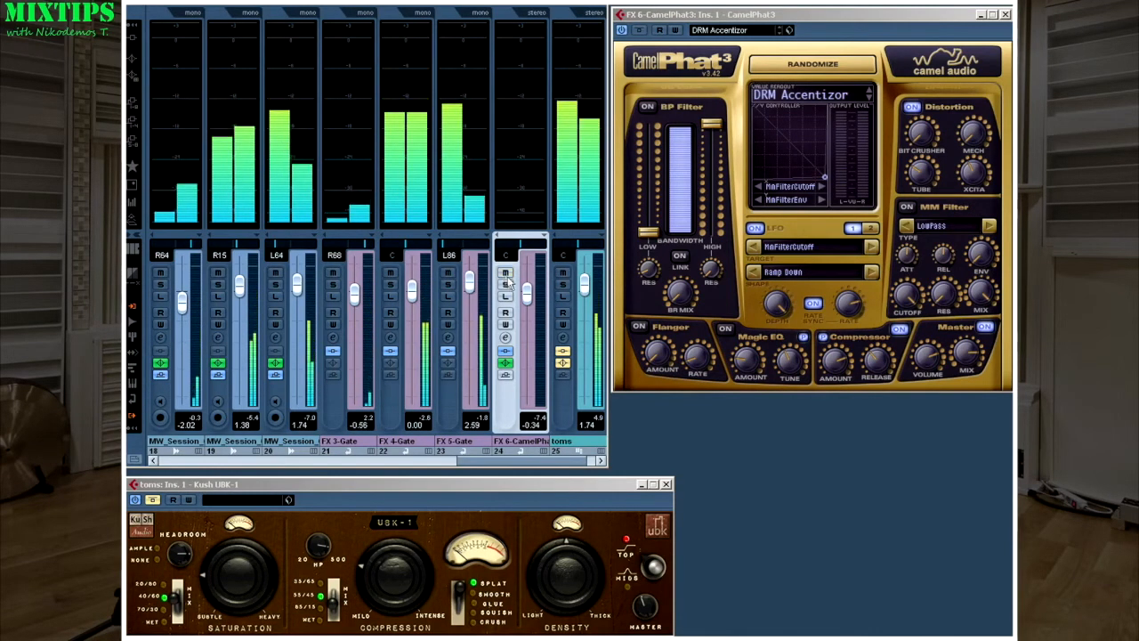
{"action": "left_click", "coordinate": [562, 362]}
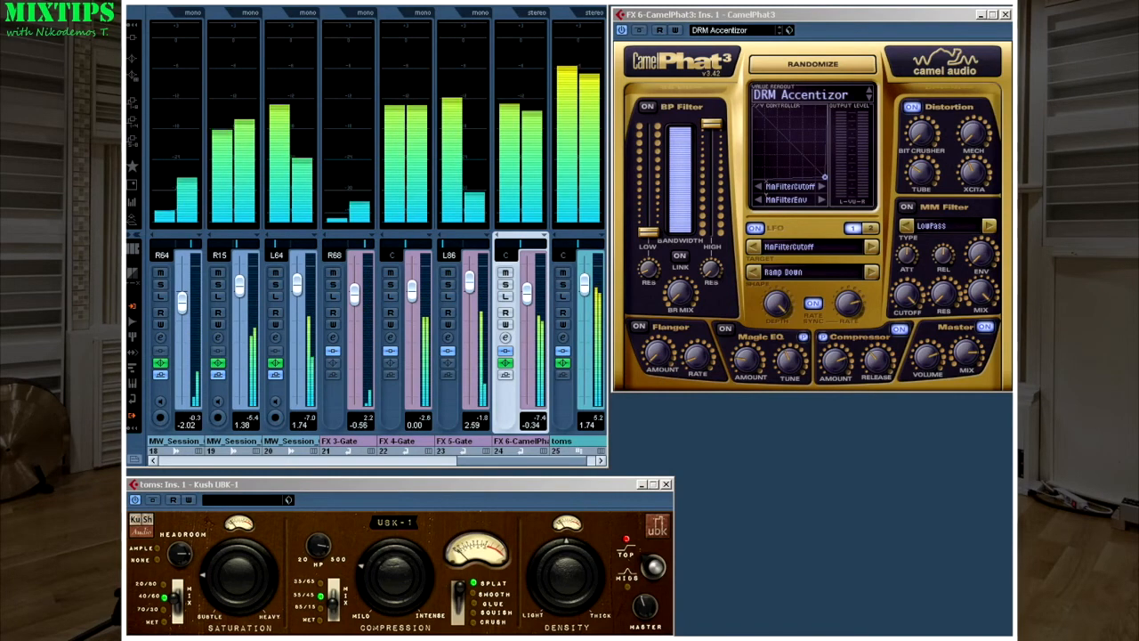
Step: Stop playback and play the toms again with the complete group and parallel processing engaged for a final listen
{"action": "key", "text": "space"}
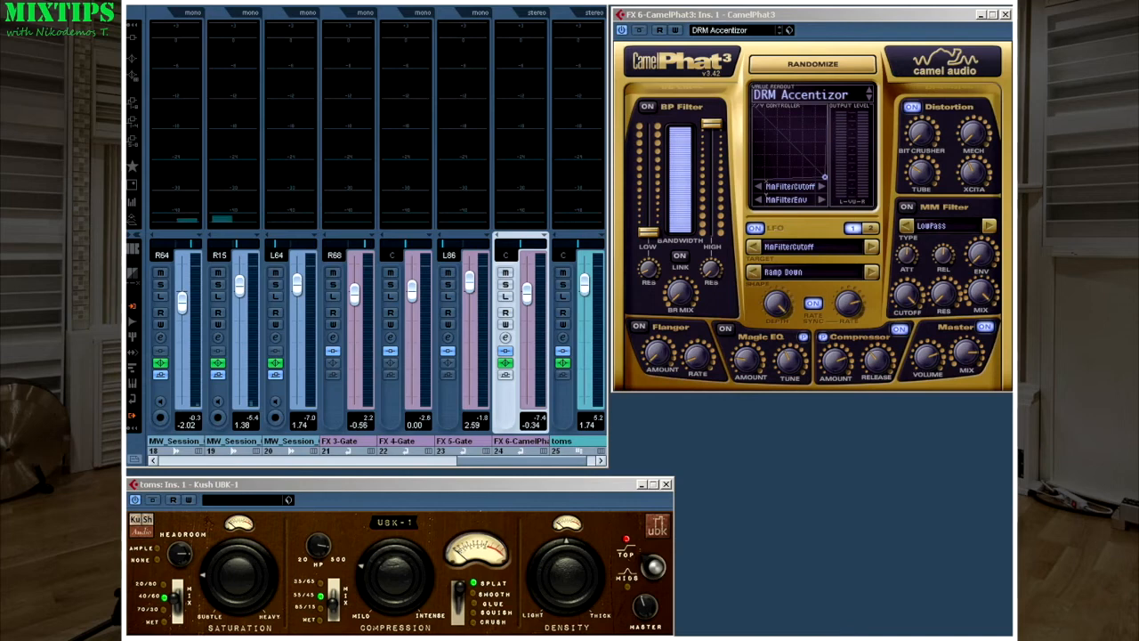
{"action": "key", "text": "space"}
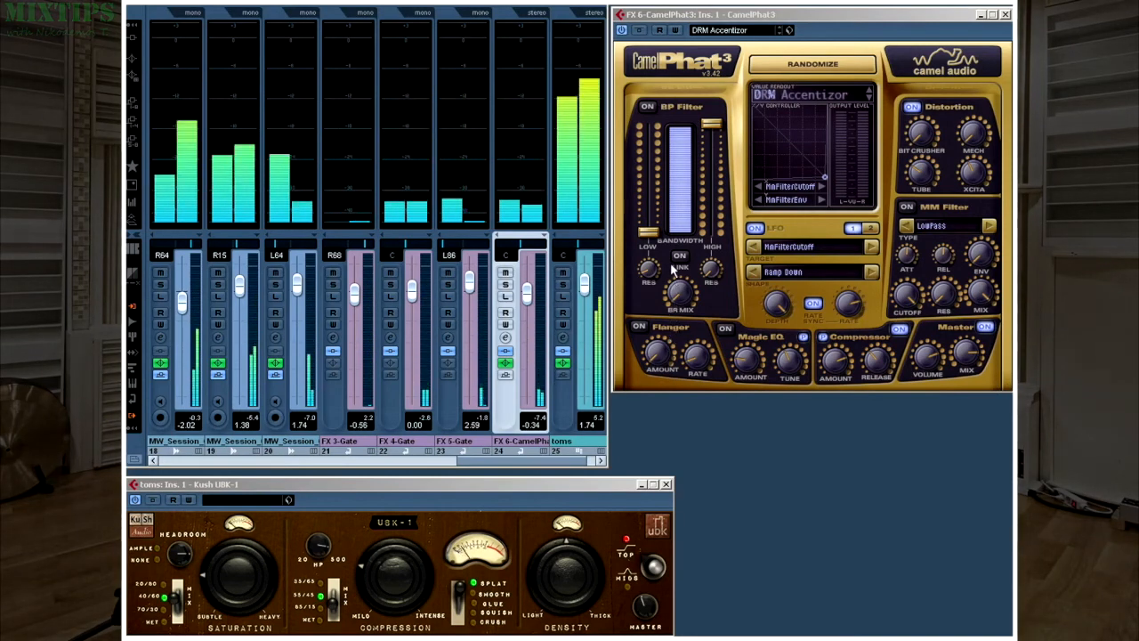
{"action": "mouse_move", "coordinate": [731, 252]}
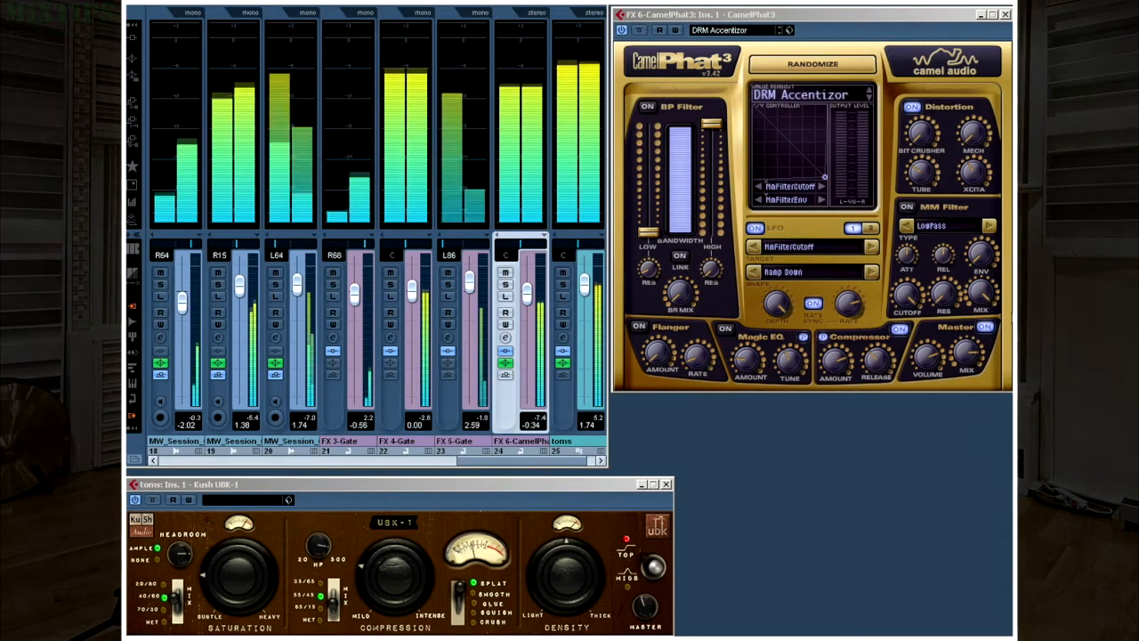